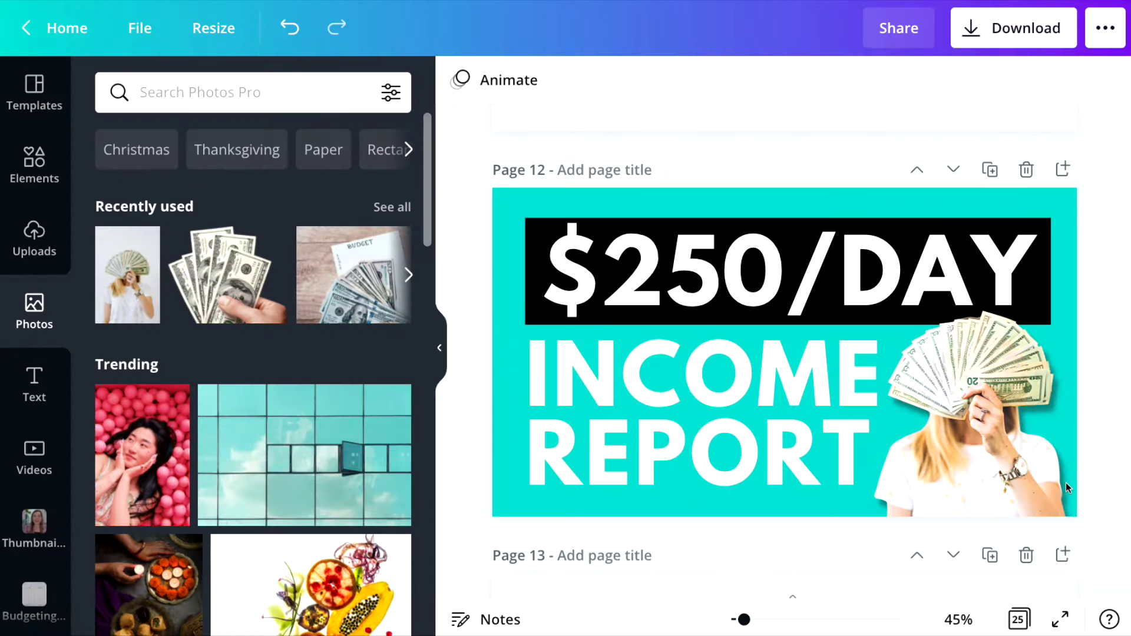
Step: Scroll the canvas down past Page 12 until blank Page 13 is in view
scroll(1067, 484, "down", 5)
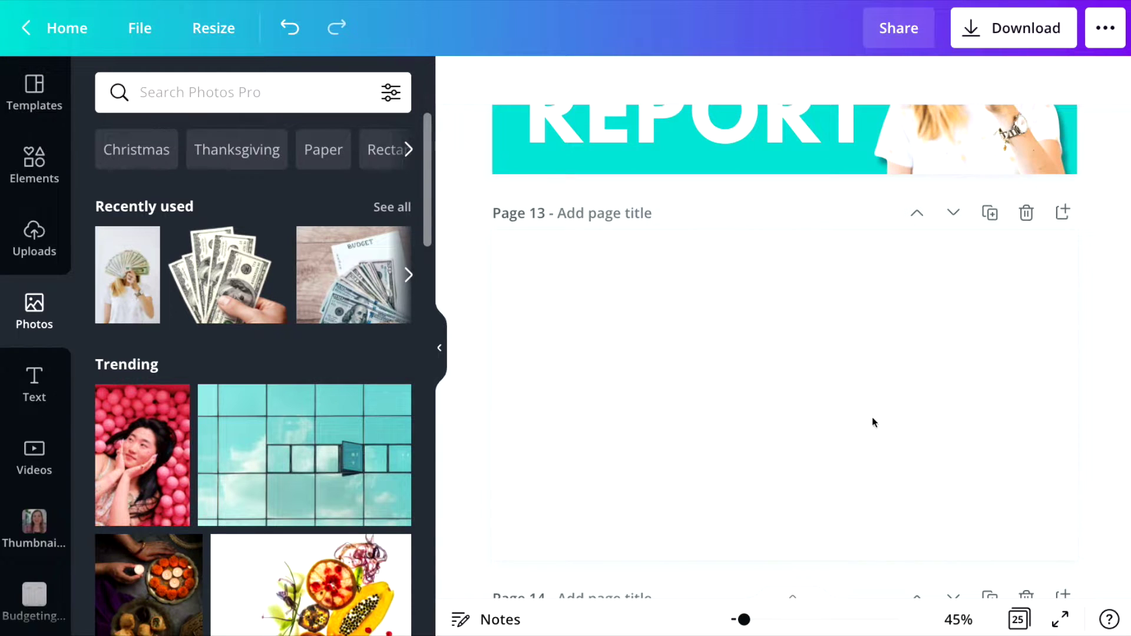
scroll(854, 377, "down", 1)
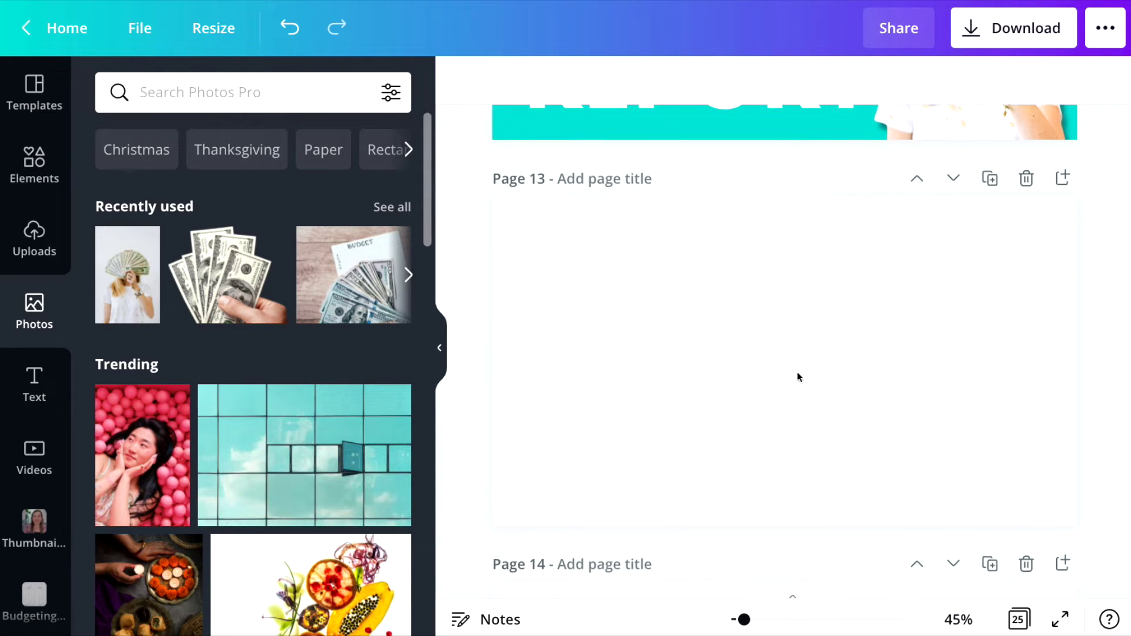
Step: Add the recently used woman-fanning-dollars photo to Page 13 and stretch it to nearly full page height
left_click(107, 268)
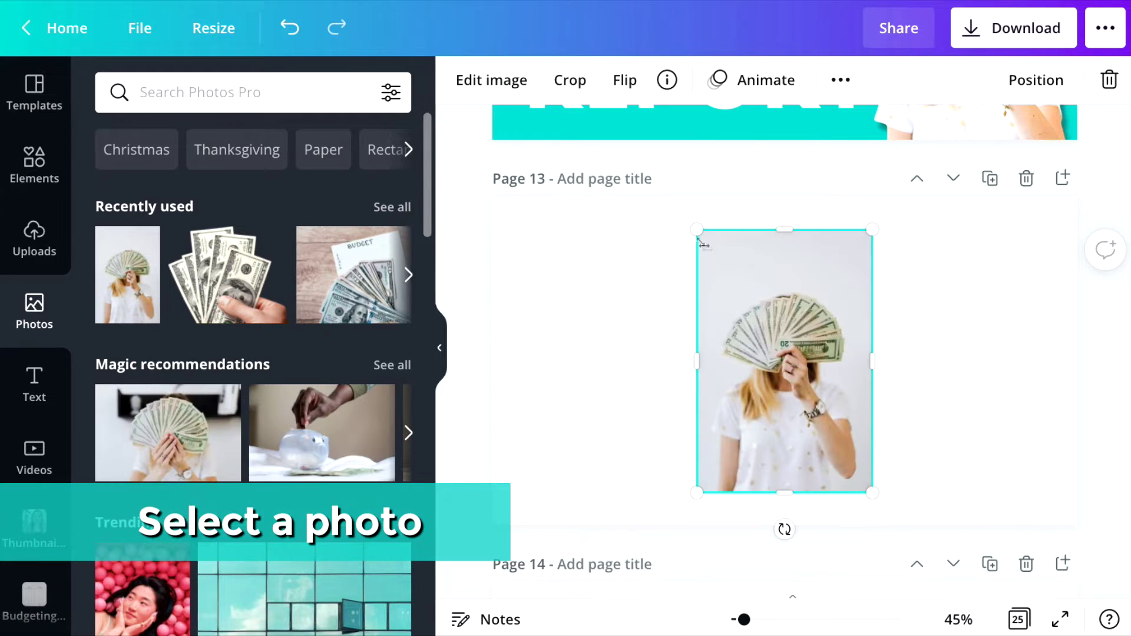
left_click_drag(703, 244, 675, 199)
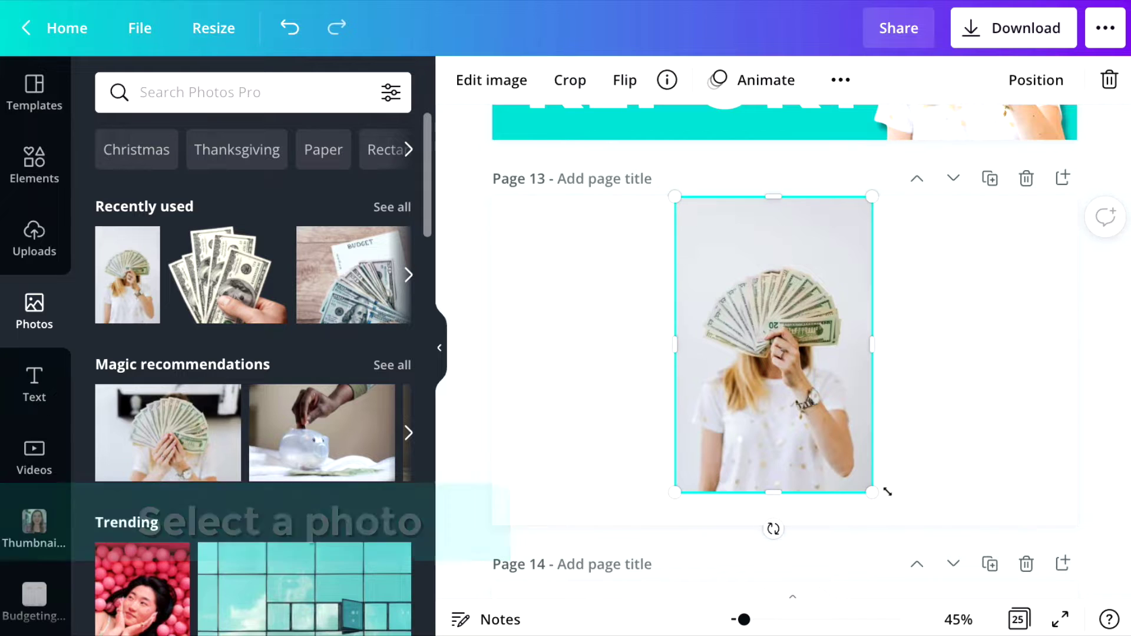
left_click_drag(887, 491, 894, 525)
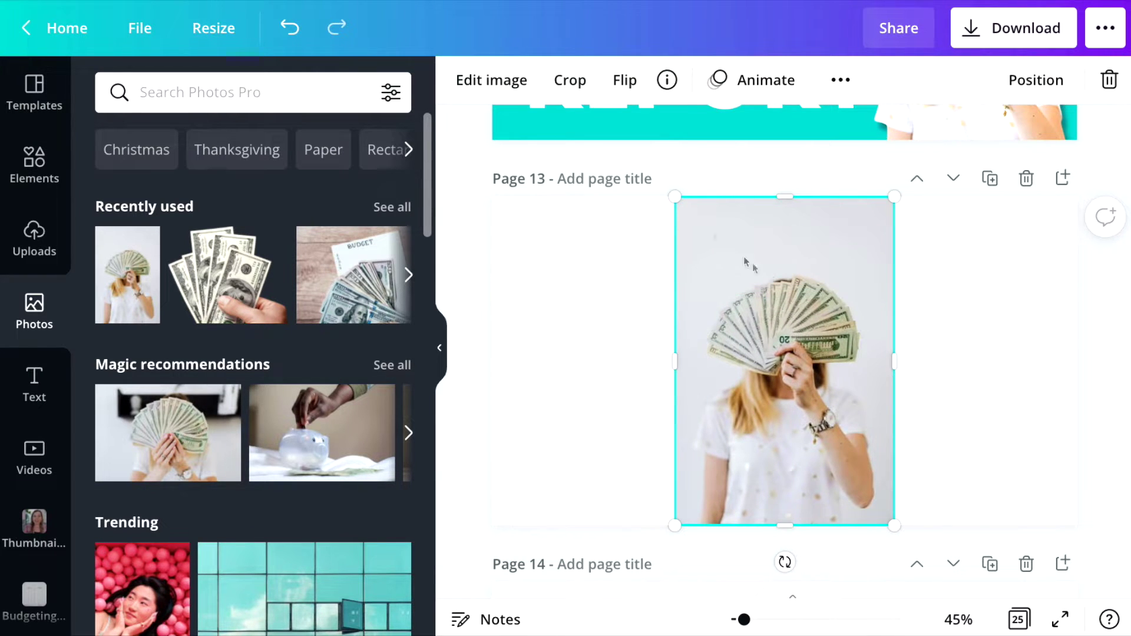
left_click(492, 80)
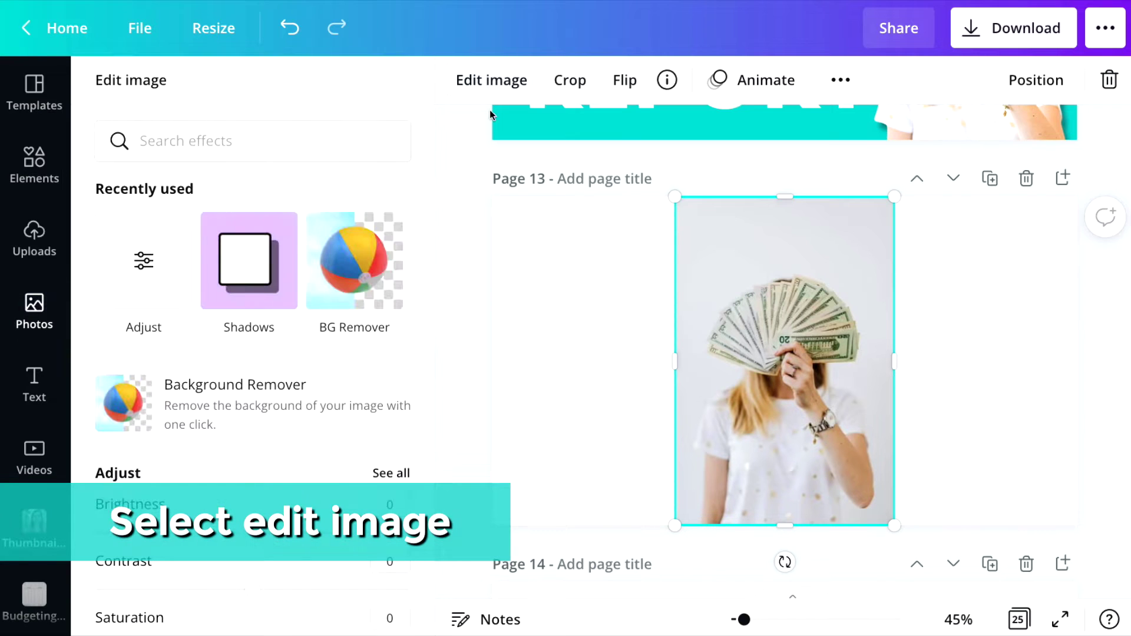
Step: Page through the Edit image Shadows carousel and open See all to view every shadow style
scroll(270, 380, "down", 3)
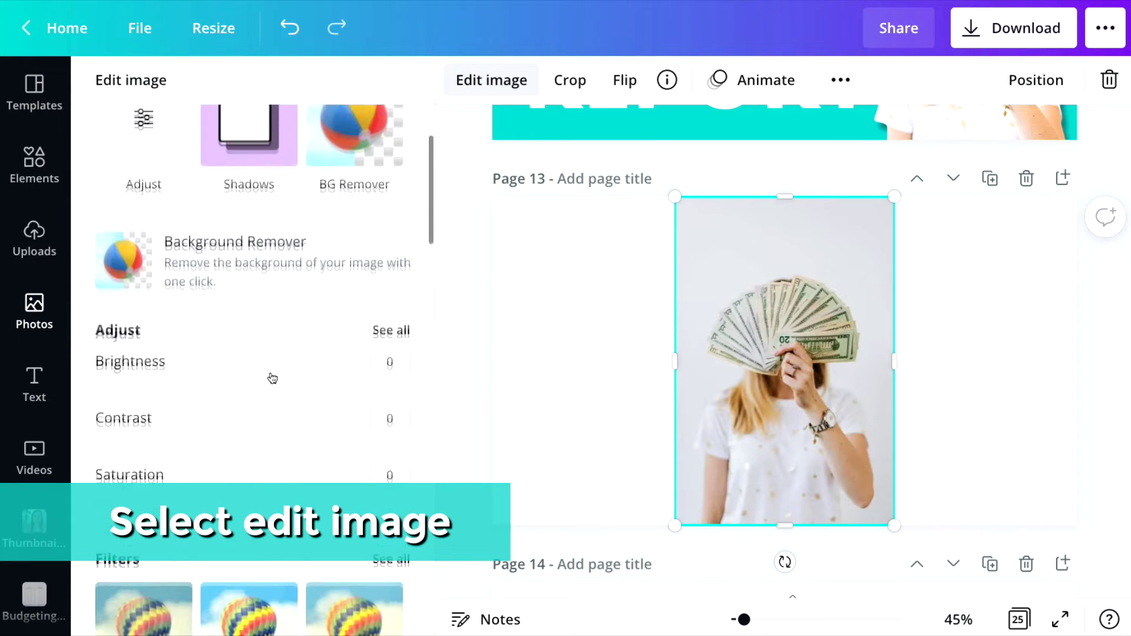
scroll(271, 373, "down", 2)
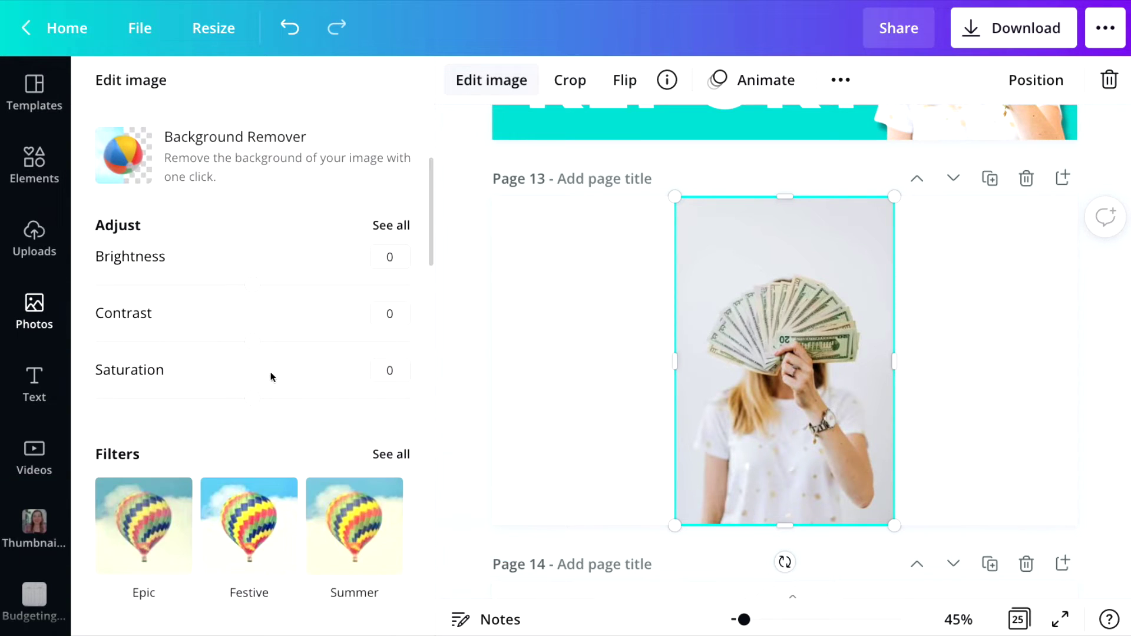
scroll(88, 161, "up", 5)
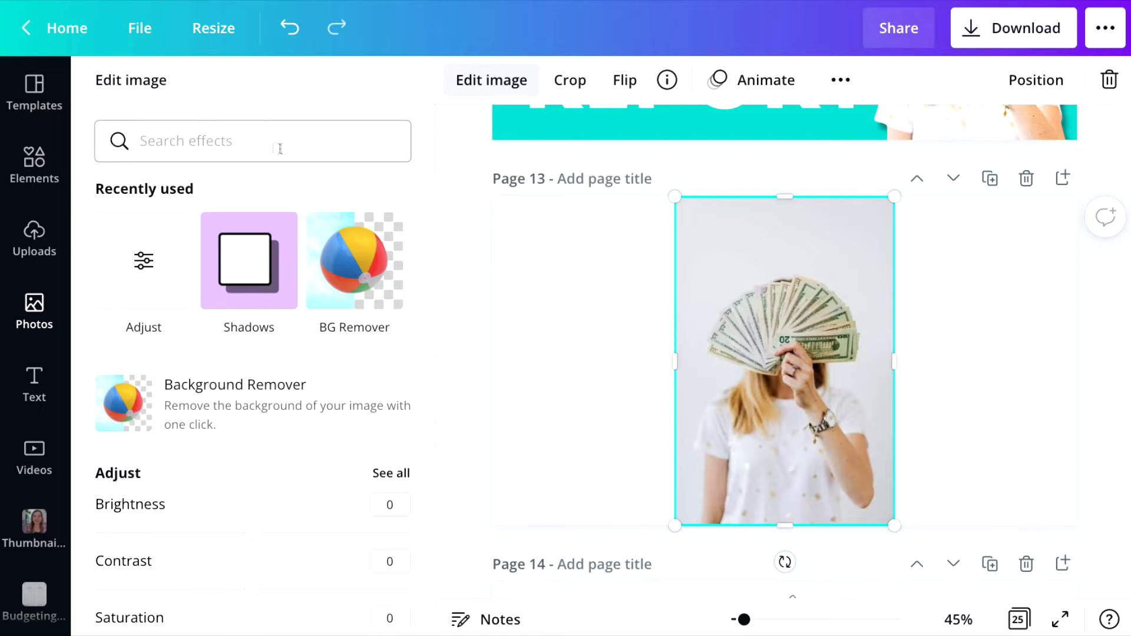
scroll(294, 174, "down", 10)
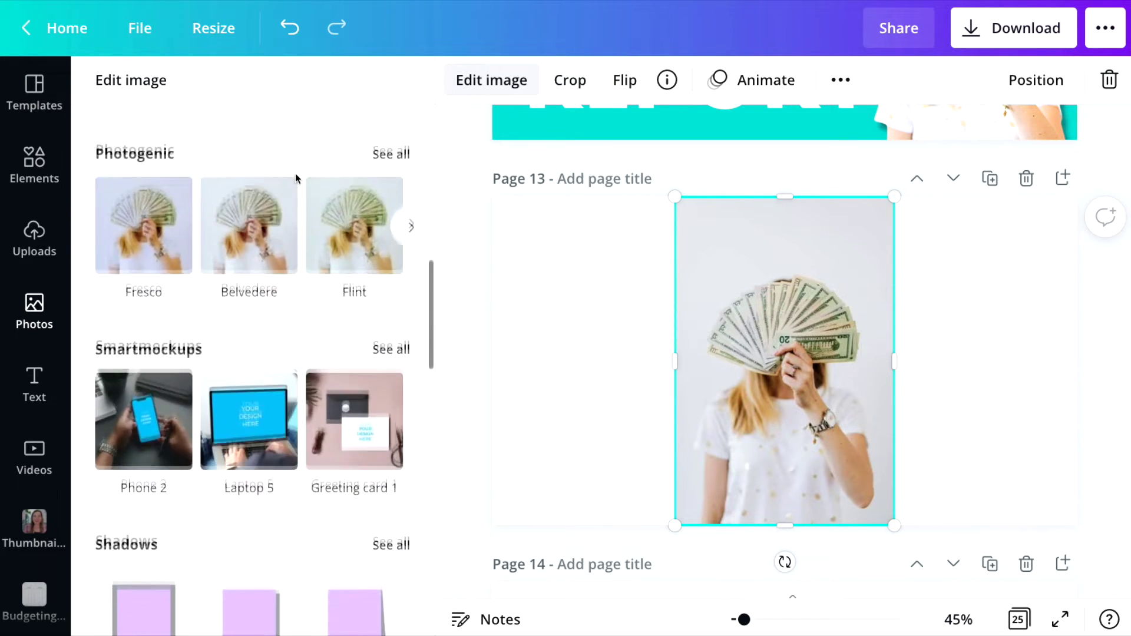
scroll(295, 173, "down", 4)
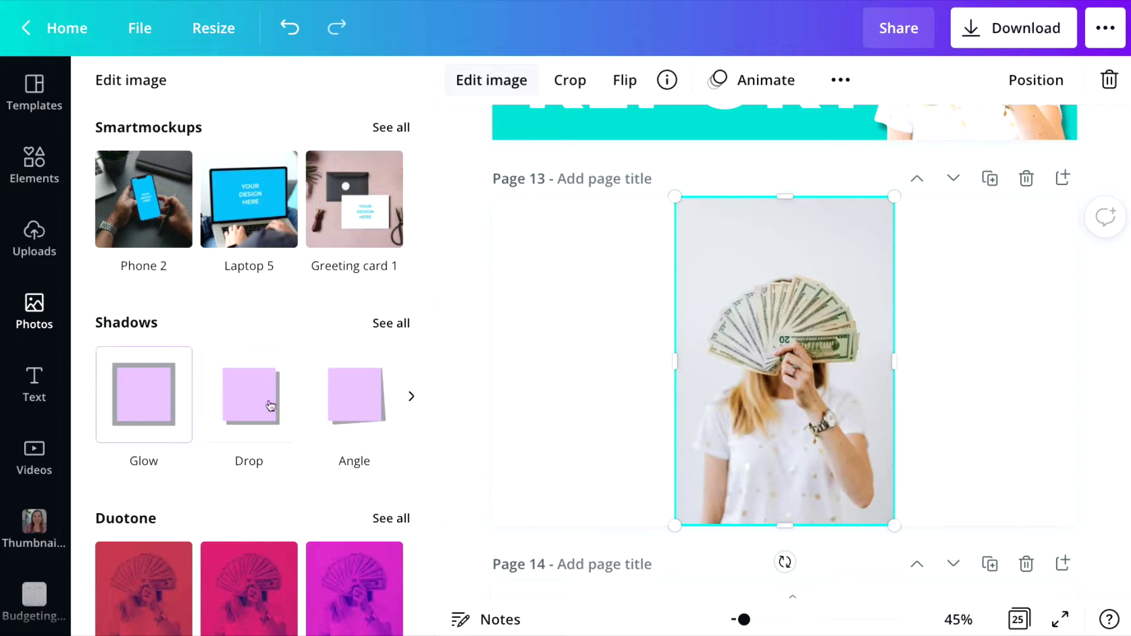
left_click(412, 405)
left_click(412, 403)
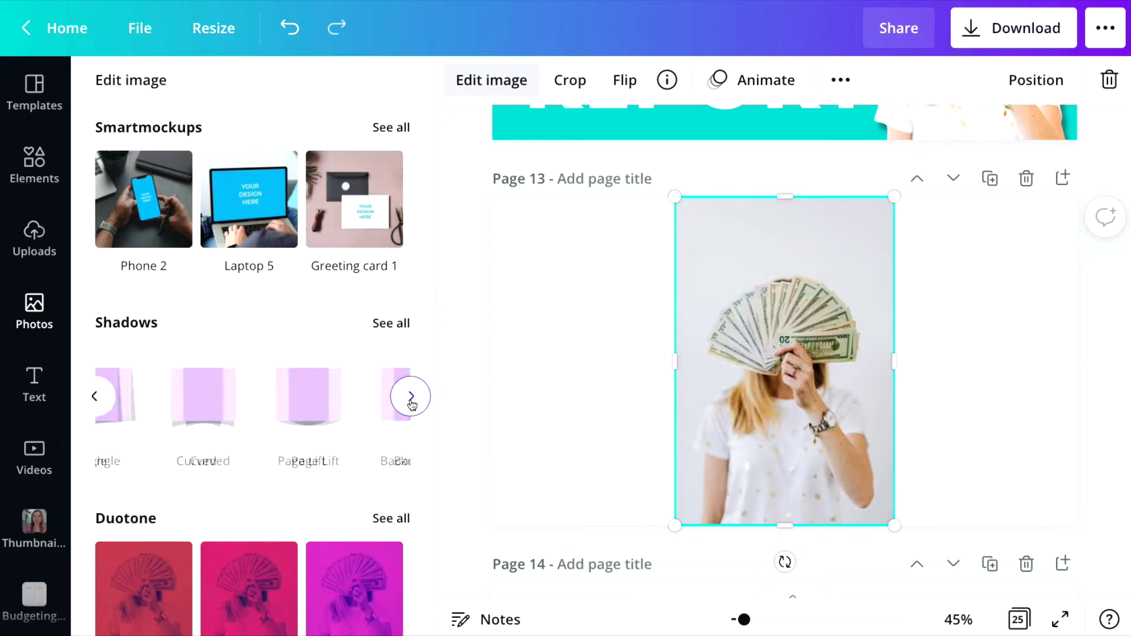
left_click(392, 325)
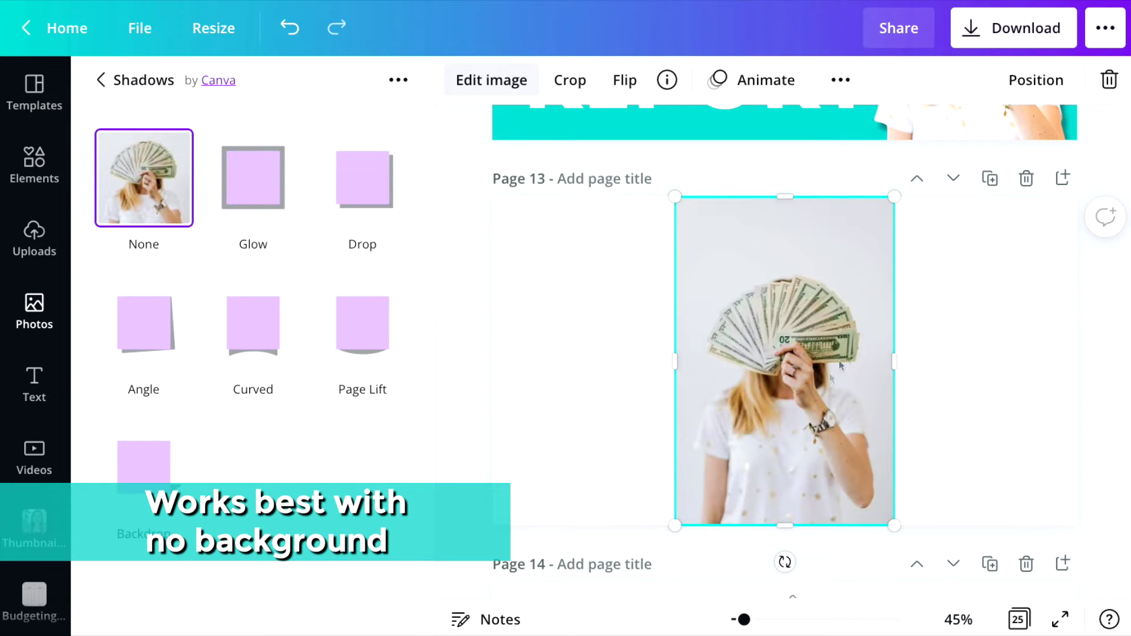
left_click(118, 84)
Step: Apply Background Remover to the woman photo, leaving only her and the dollar bills
scroll(218, 228, "up", 6)
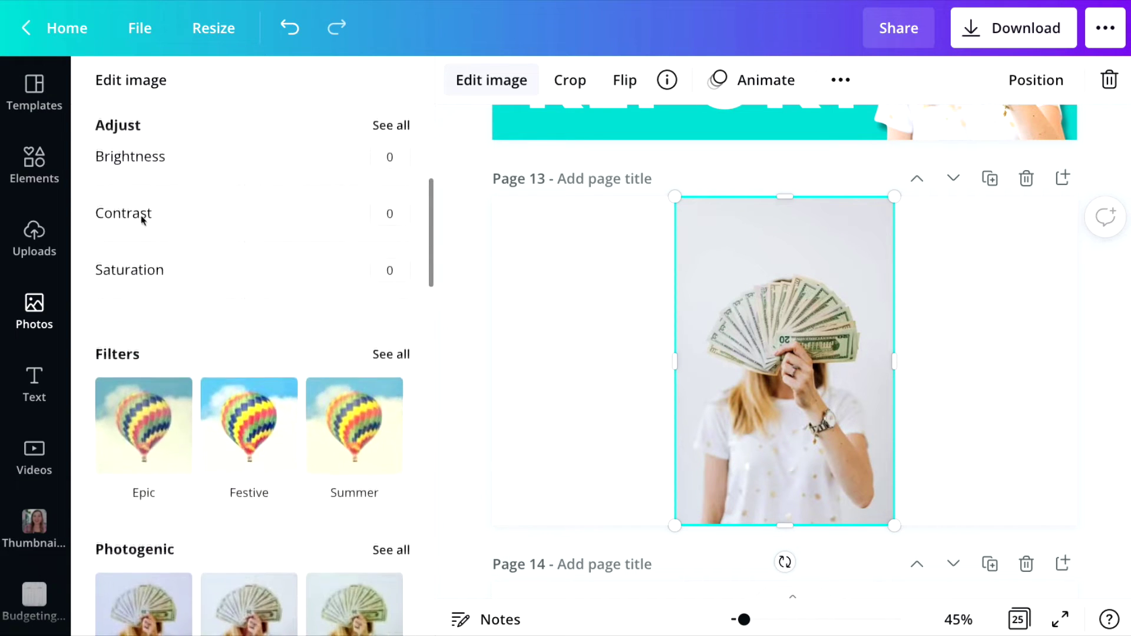
scroll(142, 220, "up", 5)
left_click(242, 406)
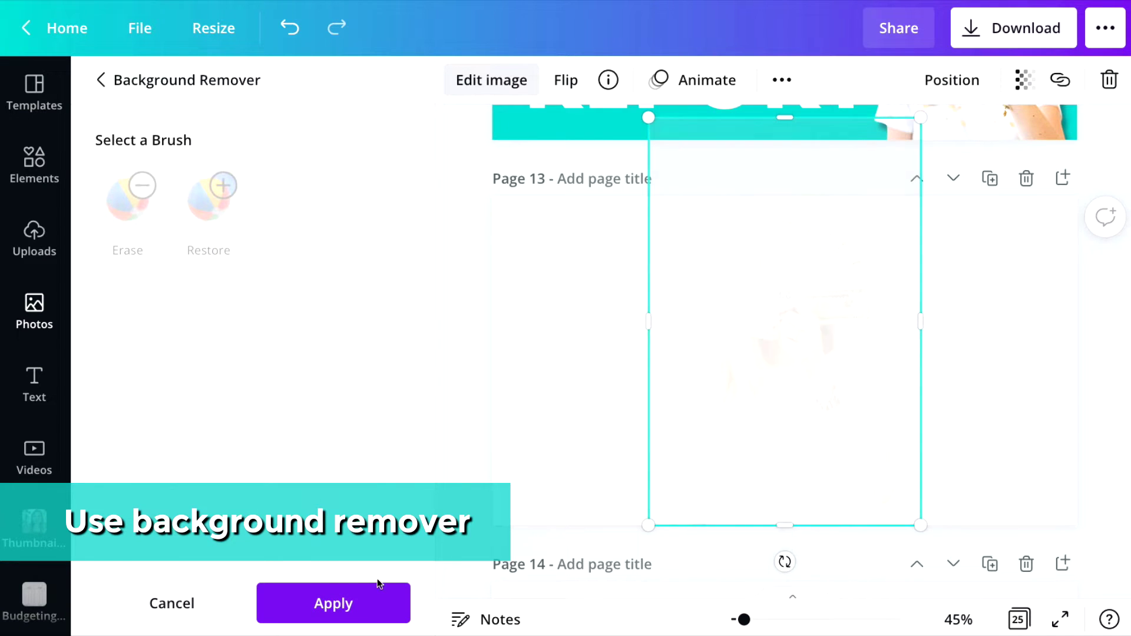
left_click(340, 605)
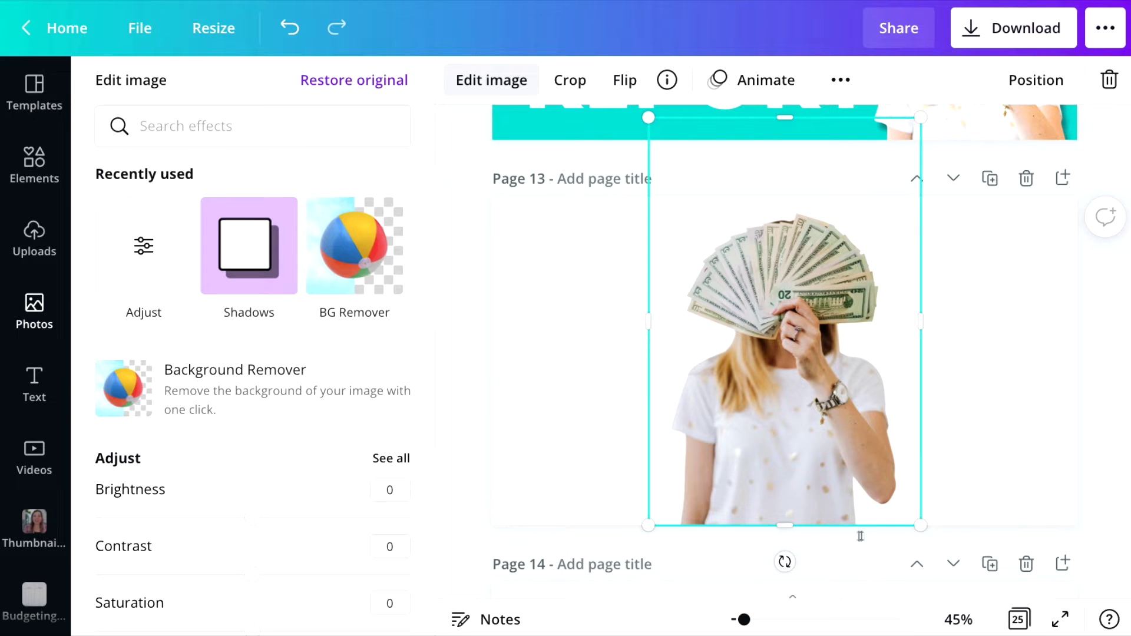
scroll(273, 369, "down", 10)
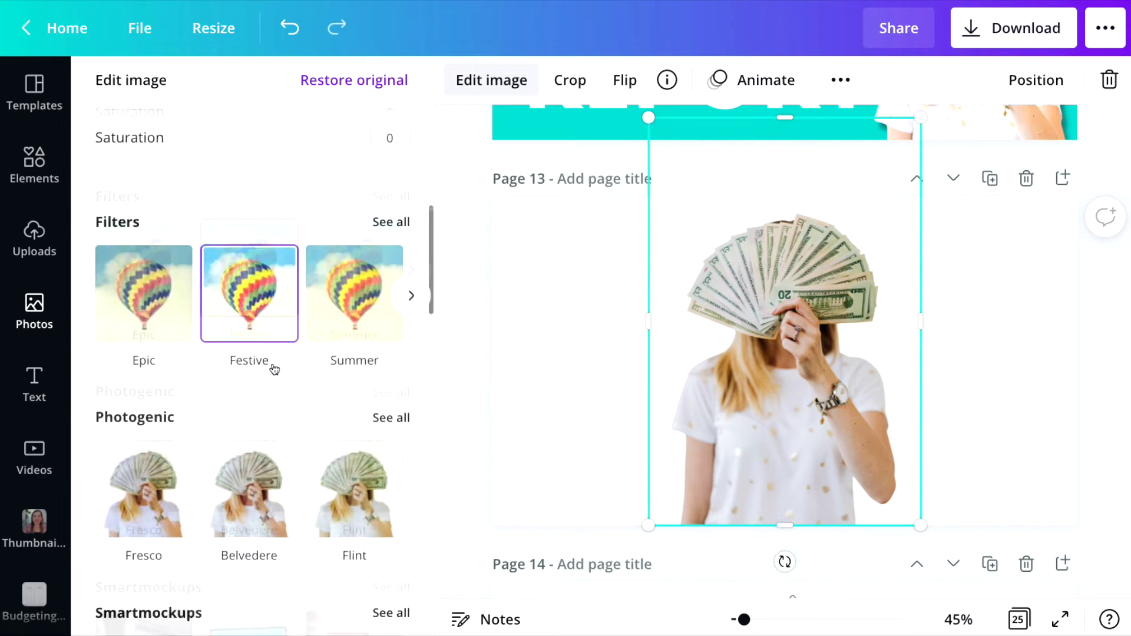
scroll(273, 369, "down", 5)
Step: Apply a black Glow shadow with transparency 100, size 6 and blur 2 to the cut-out woman
left_click(380, 341)
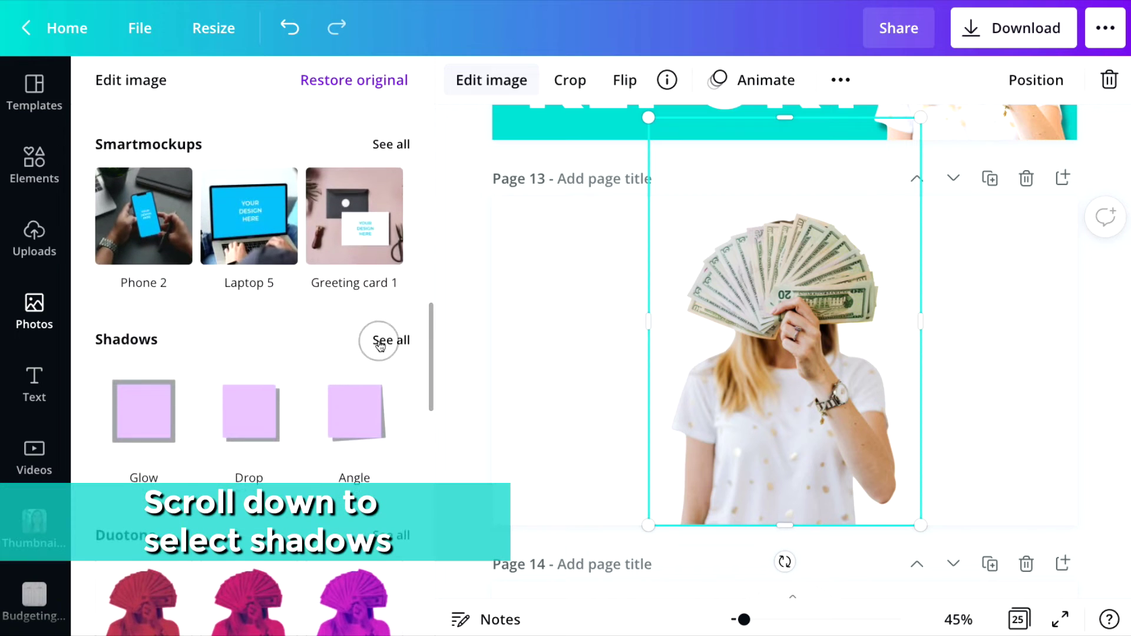
left_click(263, 177)
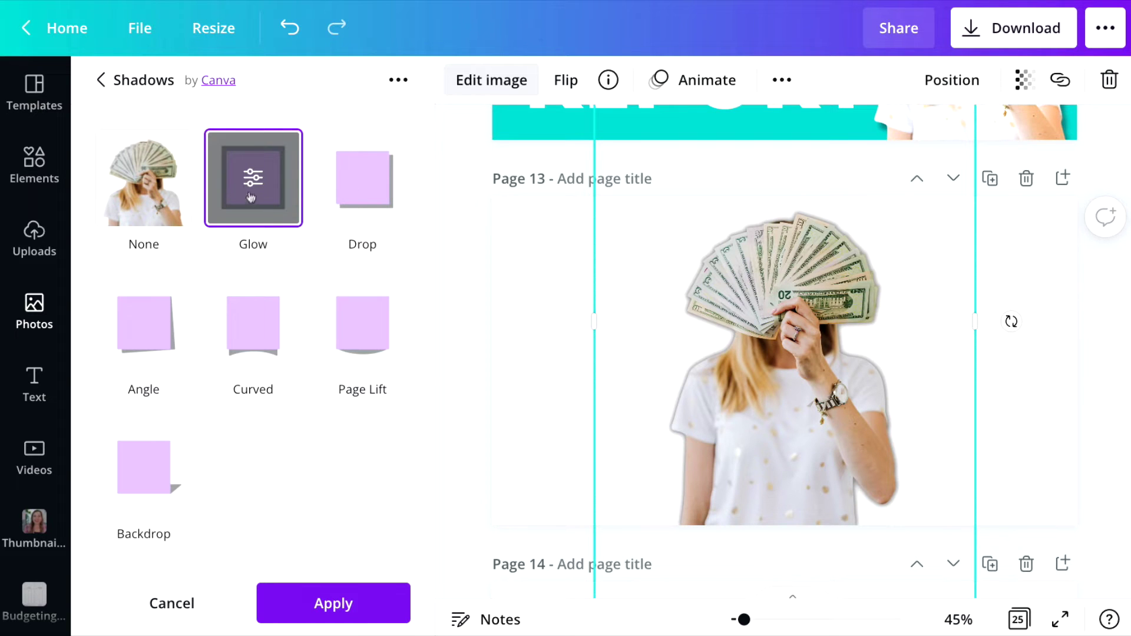
left_click(251, 182)
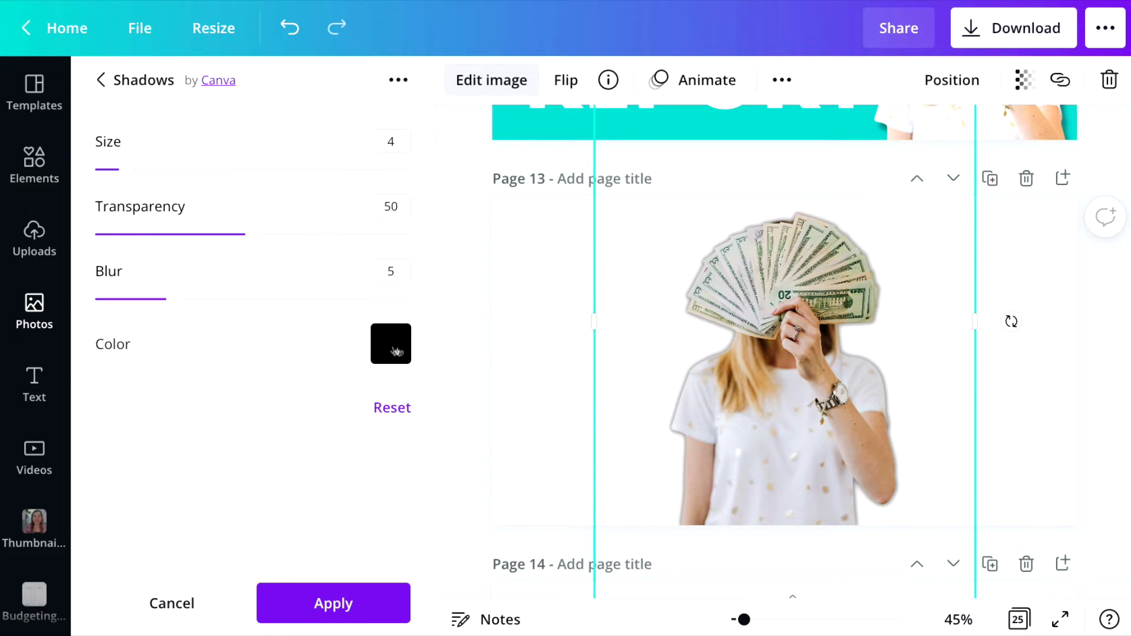
left_click(407, 361)
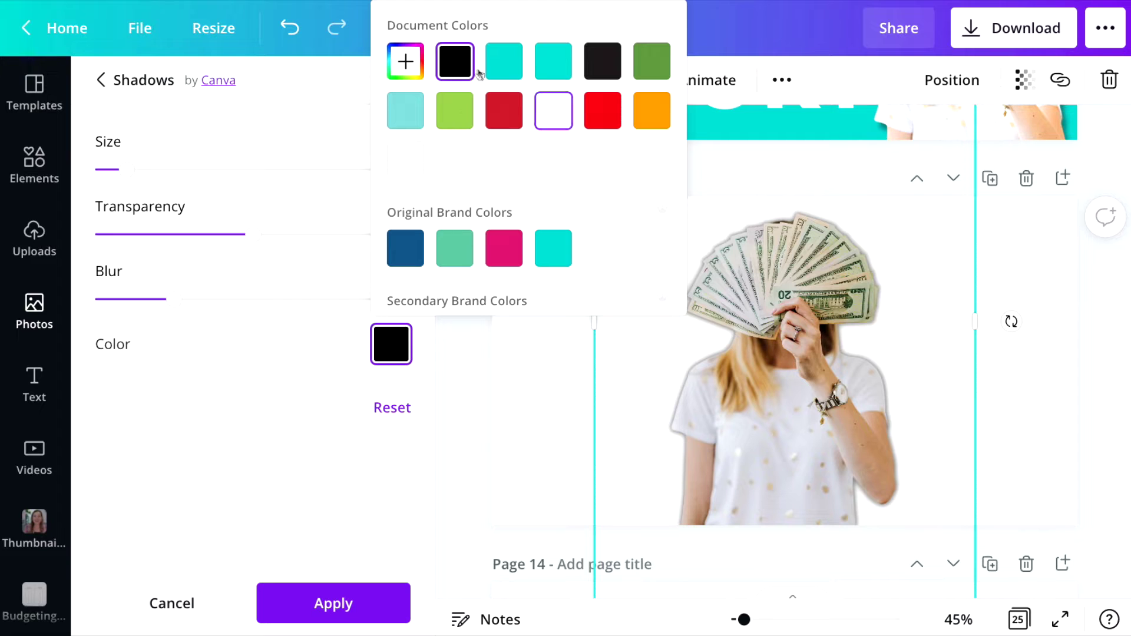
left_click_drag(247, 234, 361, 245)
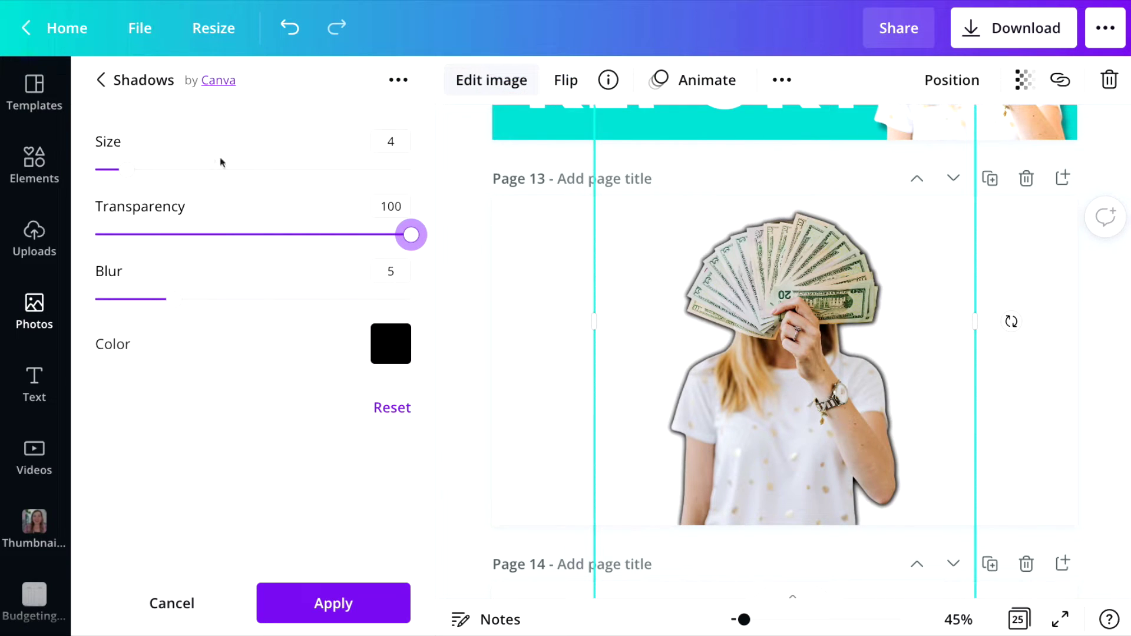
left_click_drag(130, 173, 137, 168)
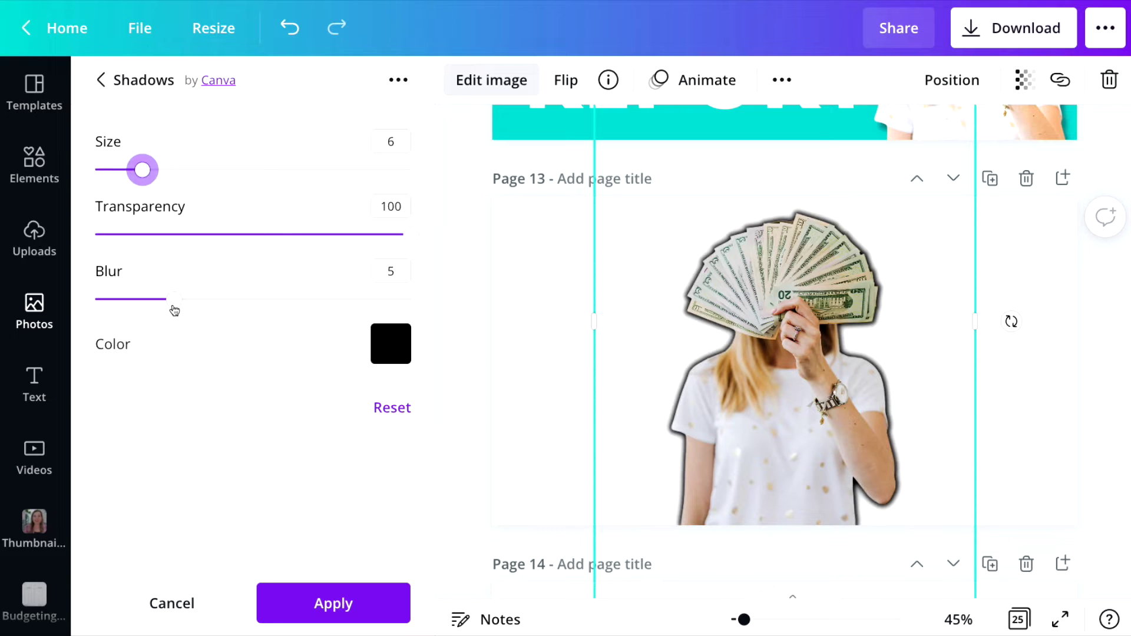
left_click_drag(166, 300, 131, 307)
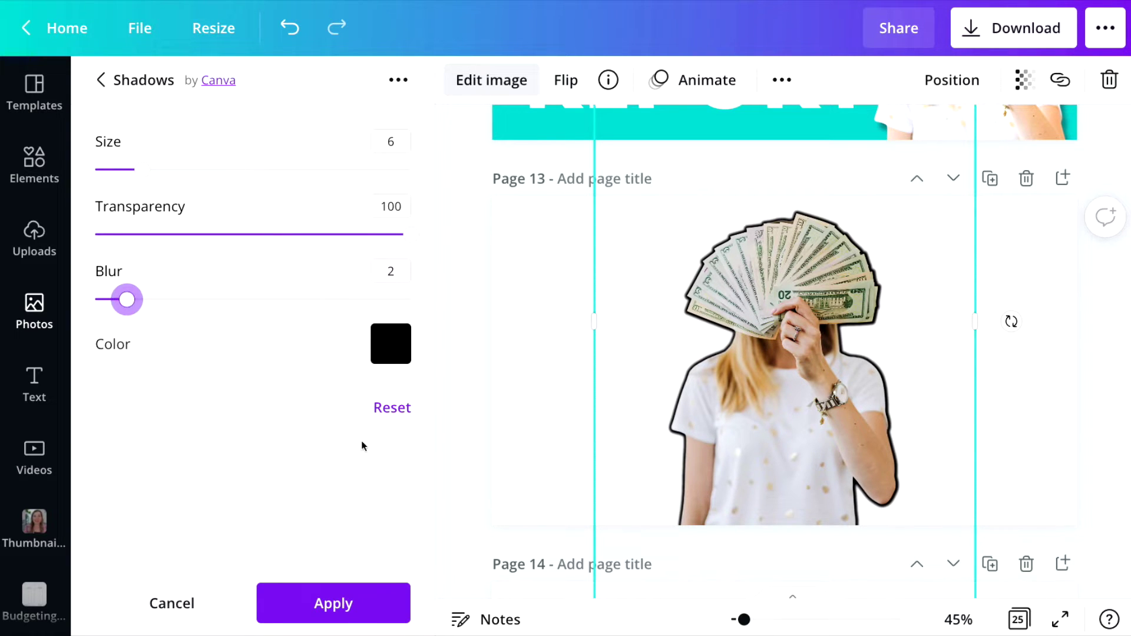
left_click(112, 87)
Step: Switch to a Drop shadow and set its offset to 1 and angle to -2
left_click(381, 189)
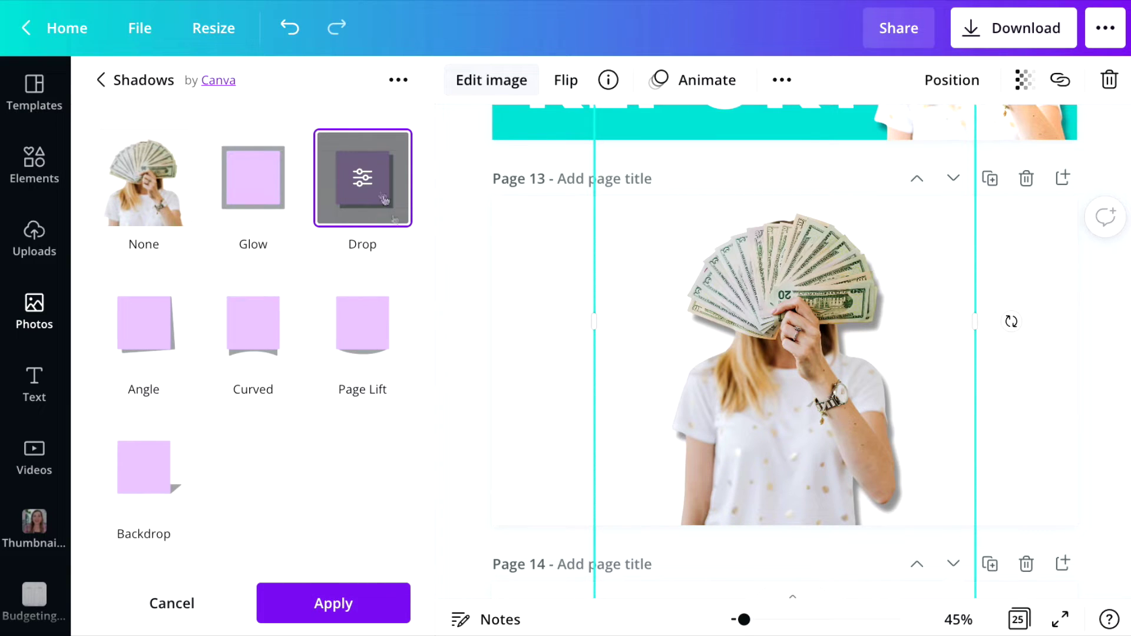
left_click(369, 176)
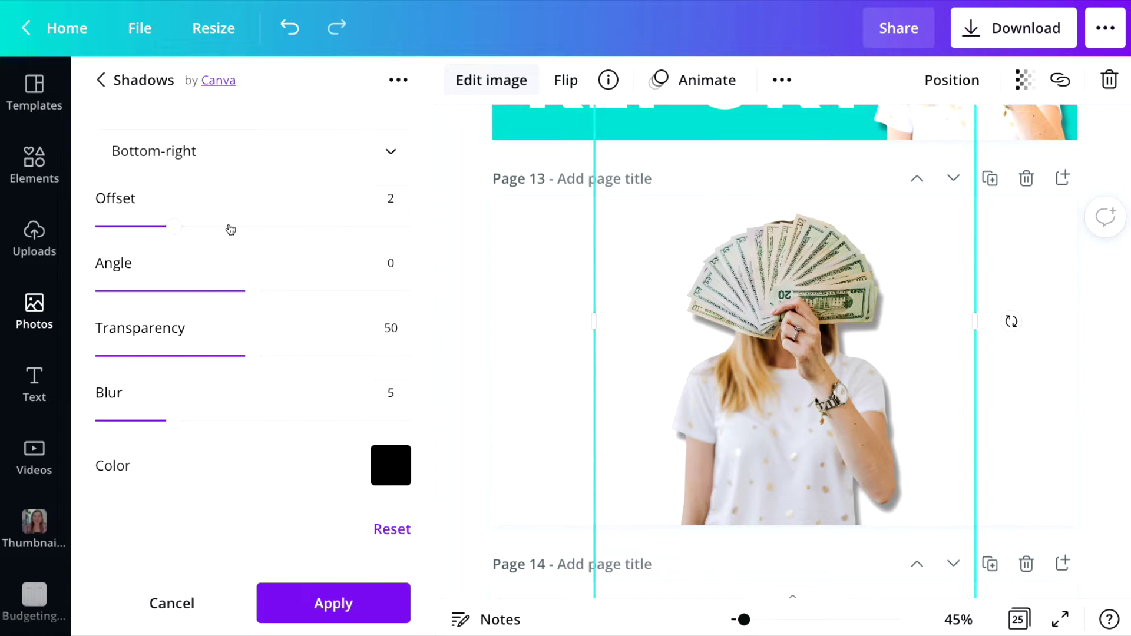
left_click_drag(218, 229, 283, 229)
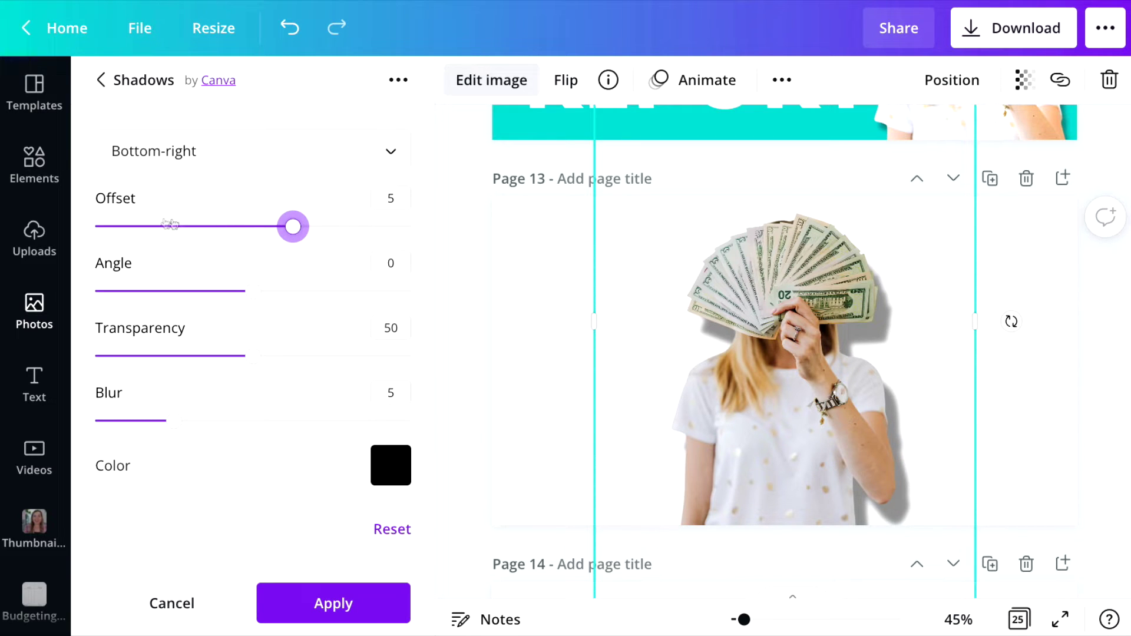
left_click(143, 228)
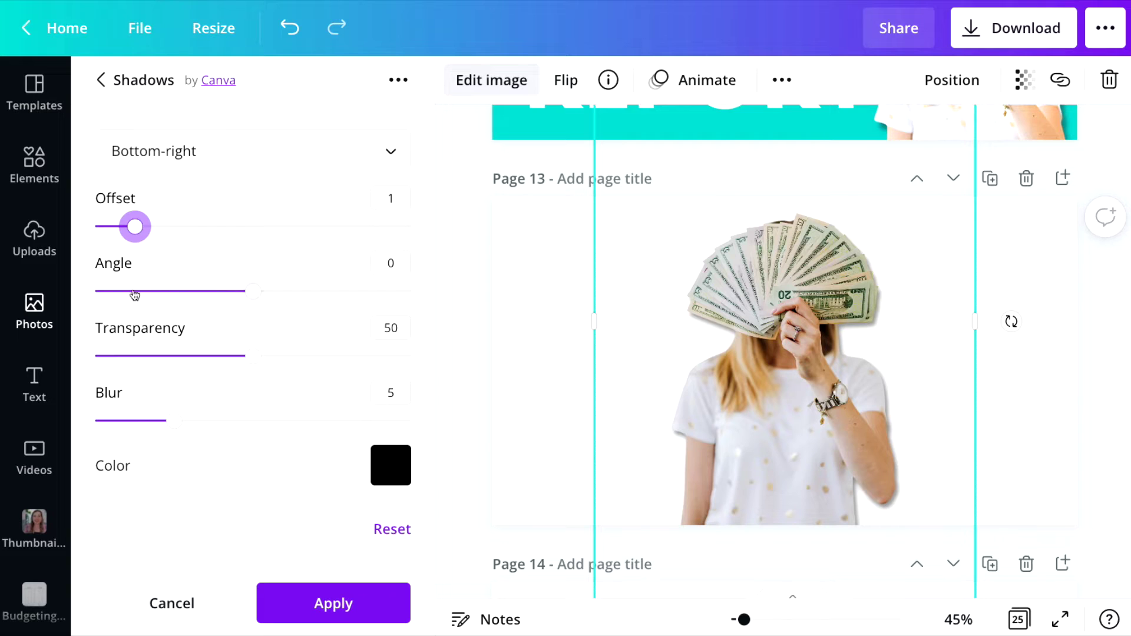
left_click_drag(135, 293, 131, 291)
left_click(345, 293)
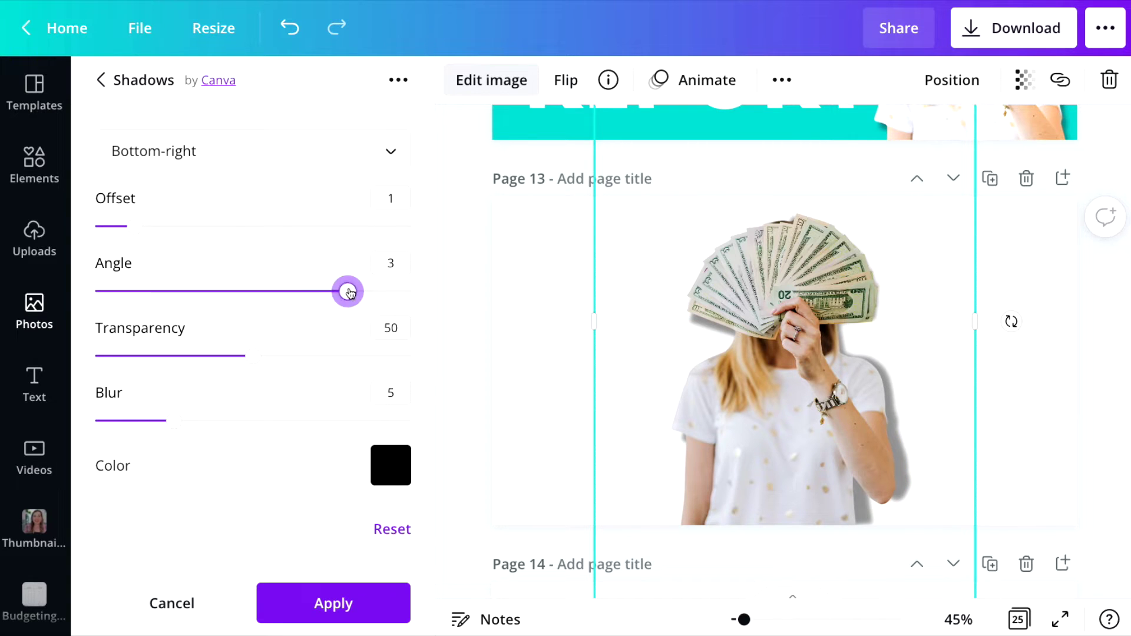
left_click(392, 296)
left_click(141, 295)
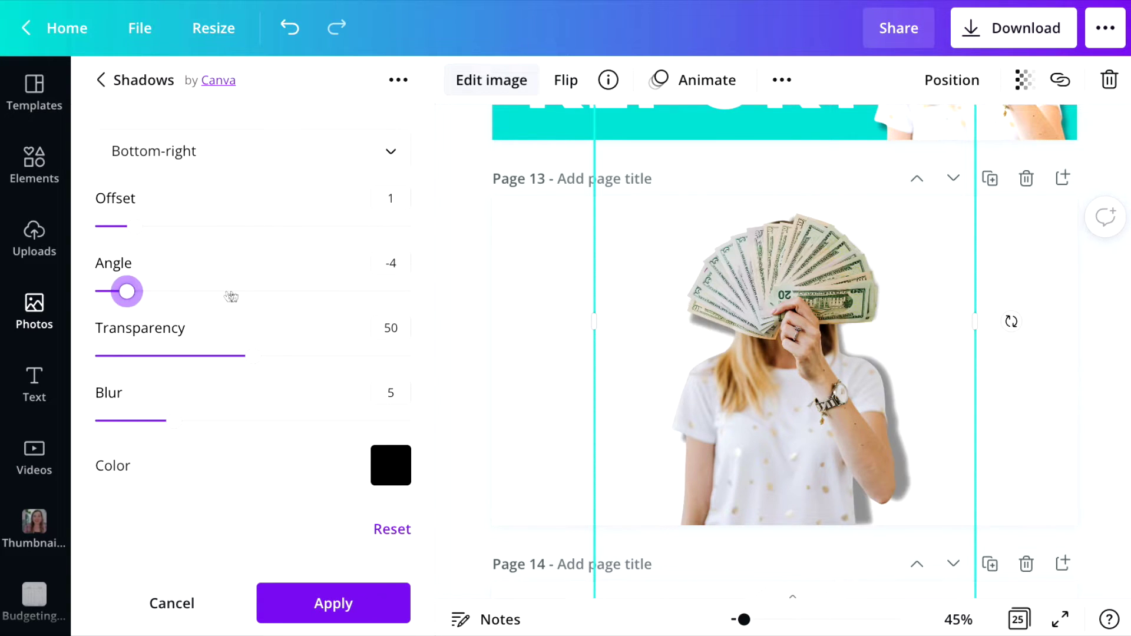
left_click(244, 294)
left_click(299, 295)
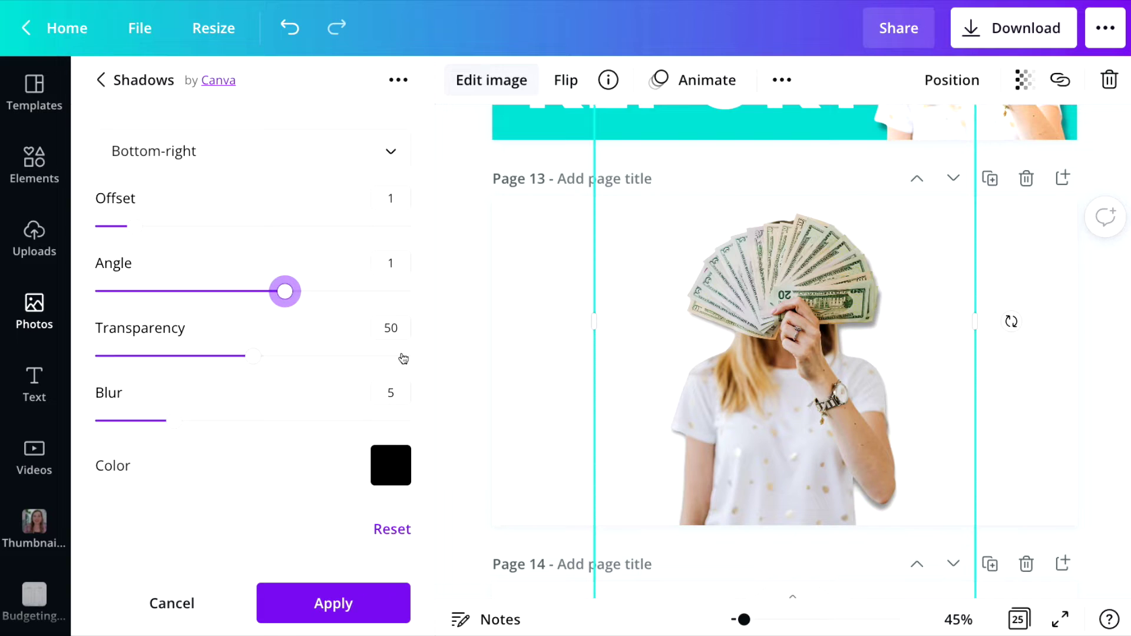
left_click_drag(285, 291, 189, 291)
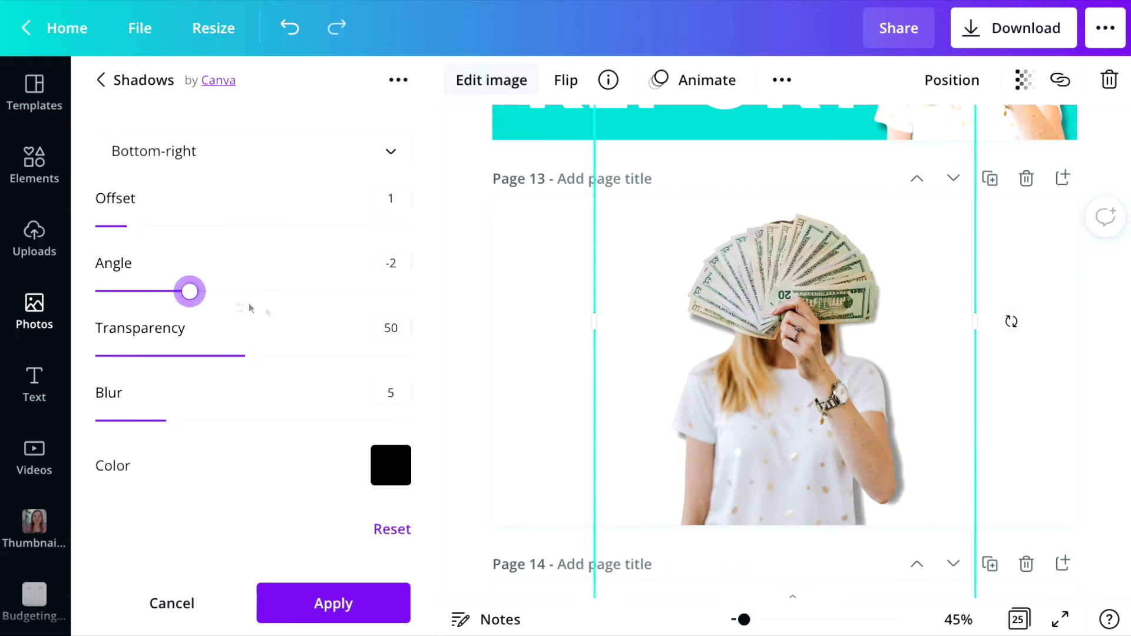
Step: Set the drop shadow's transparency to 23, blur to 1 and colour to black
left_click(384, 356)
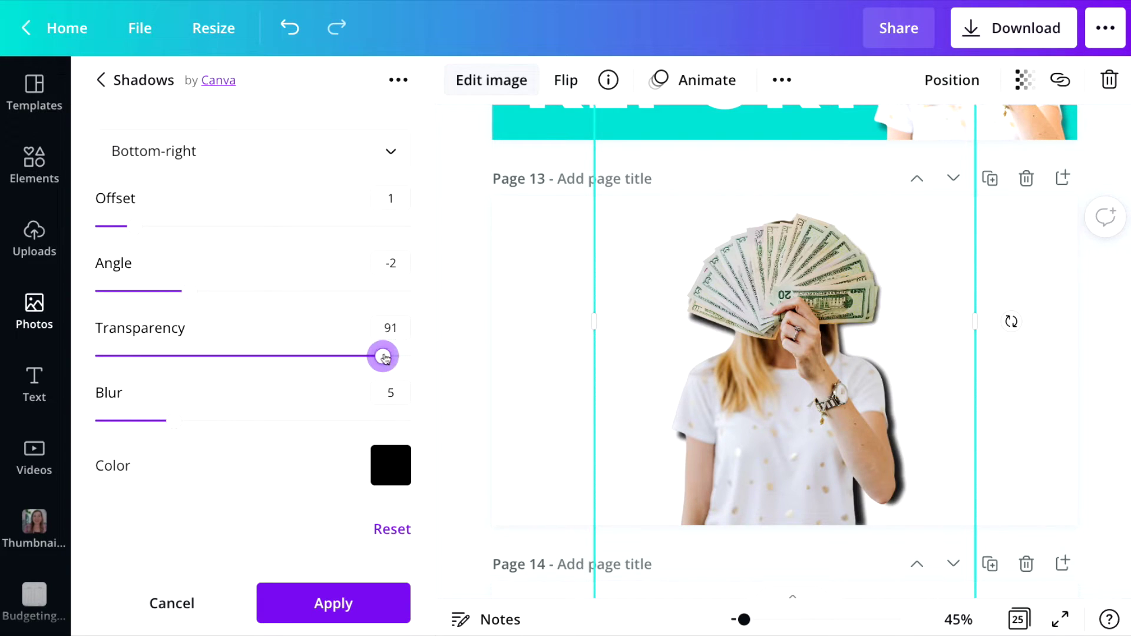
left_click(416, 355)
left_click(111, 356)
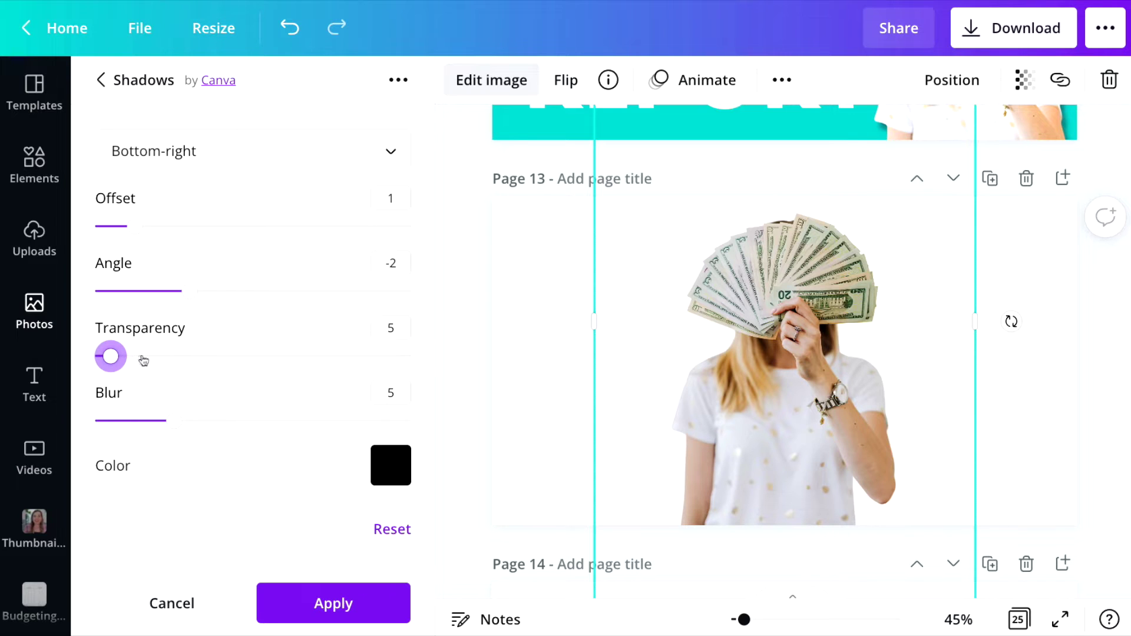
left_click_drag(144, 358, 168, 358)
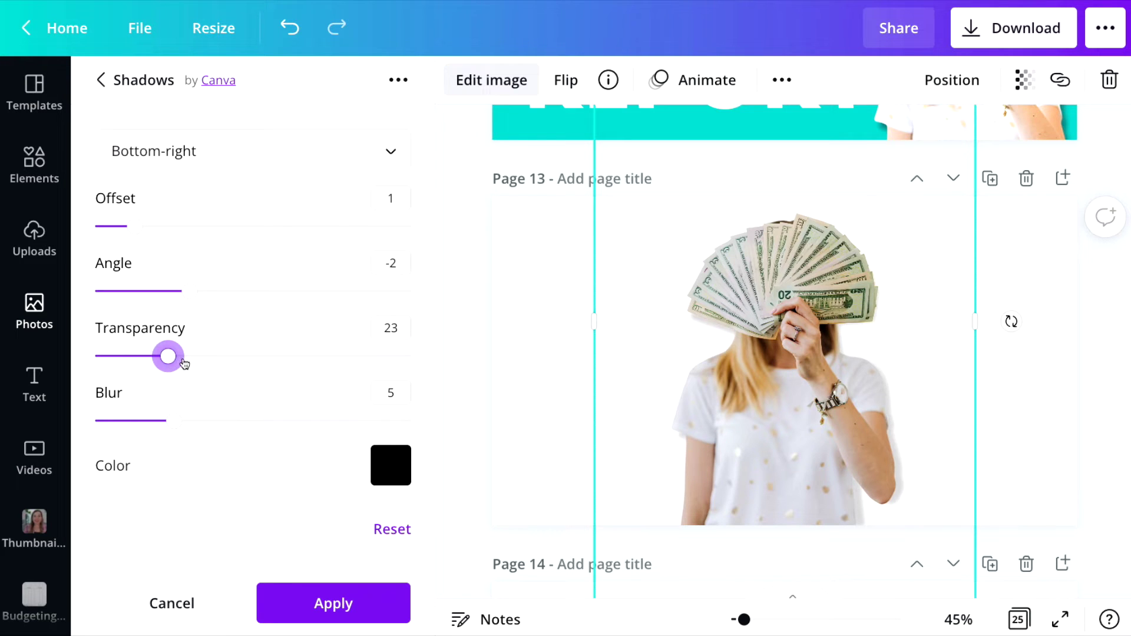
left_click_drag(133, 424, 111, 421)
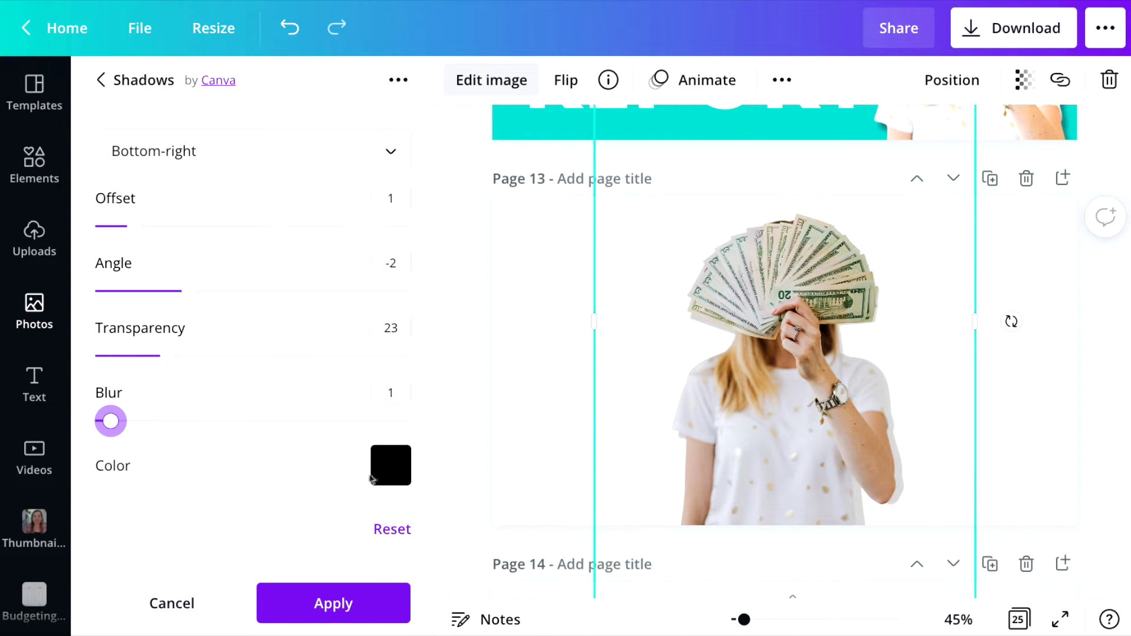
left_click(387, 469)
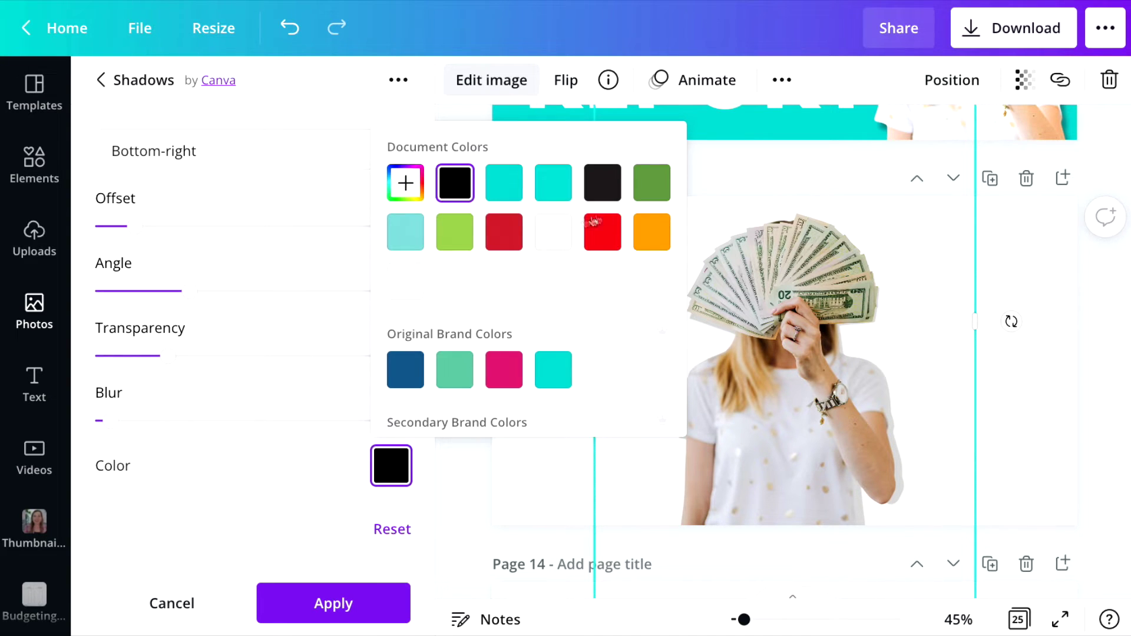
left_click(553, 183)
left_click(466, 182)
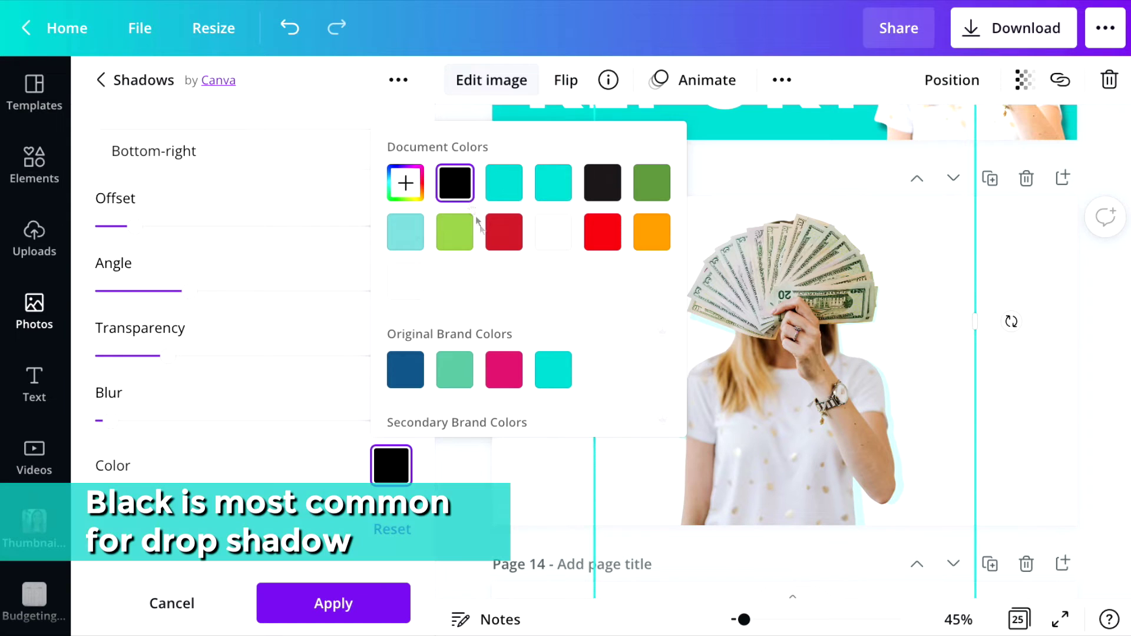
left_click(201, 522)
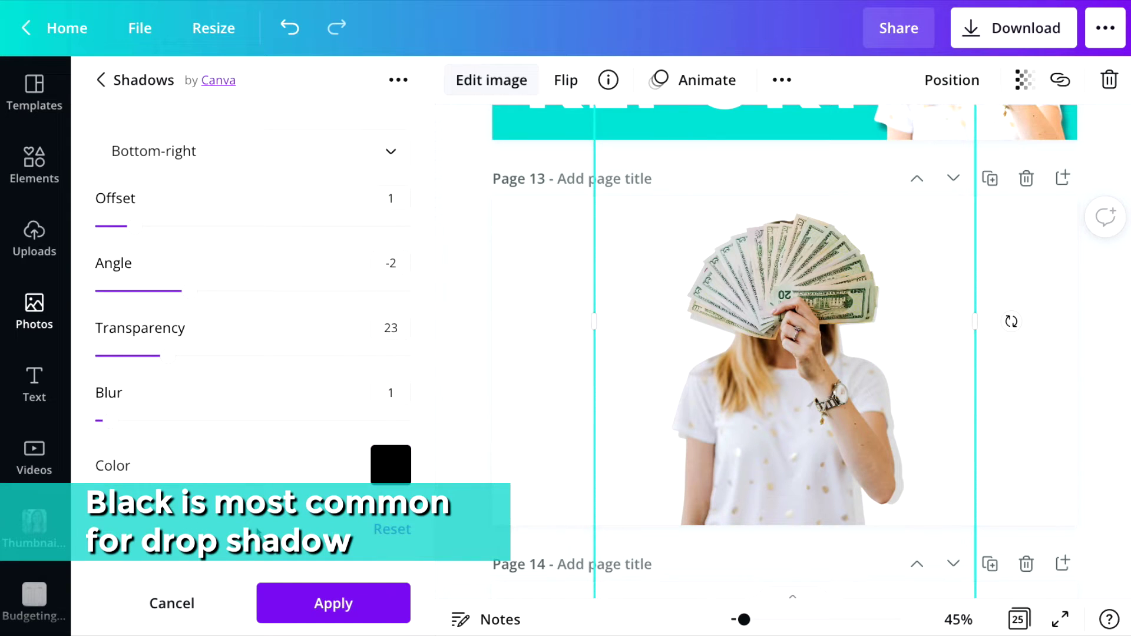
Step: Set the drop shadow direction to Bottom-right and apply it to the photo
left_click(399, 155)
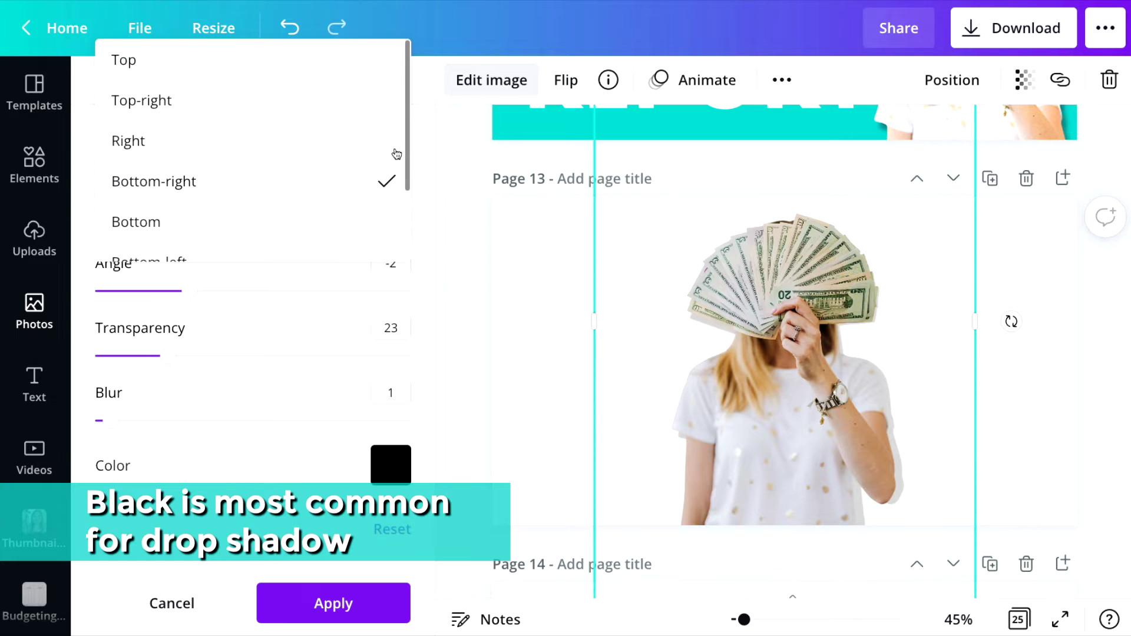
left_click(258, 69)
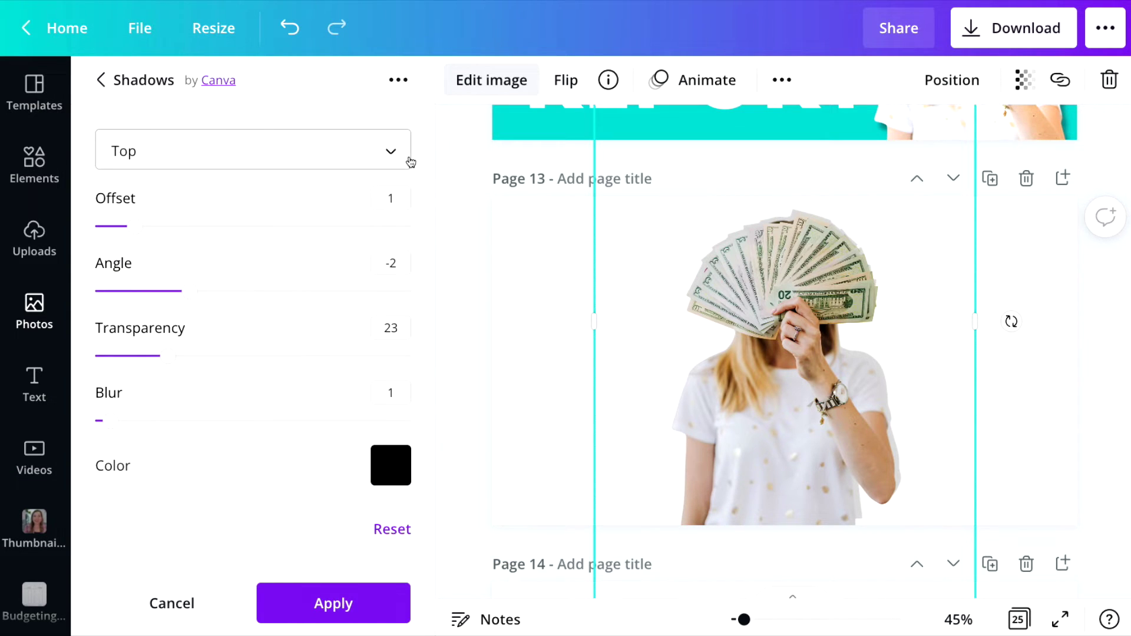
left_click(405, 144)
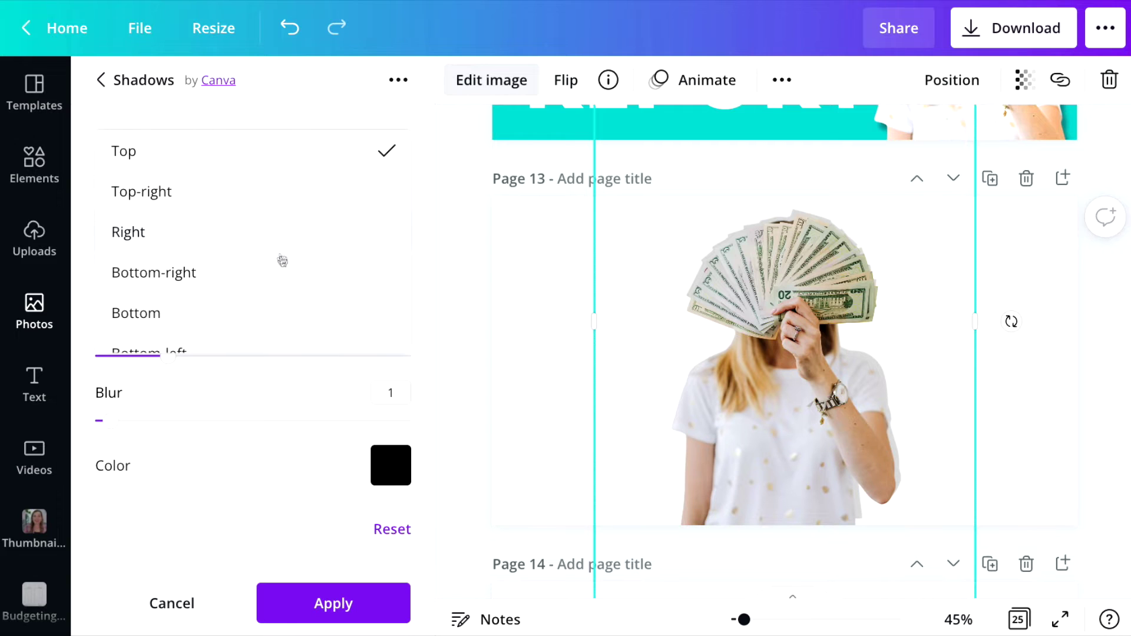
left_click(289, 277)
left_click(400, 158)
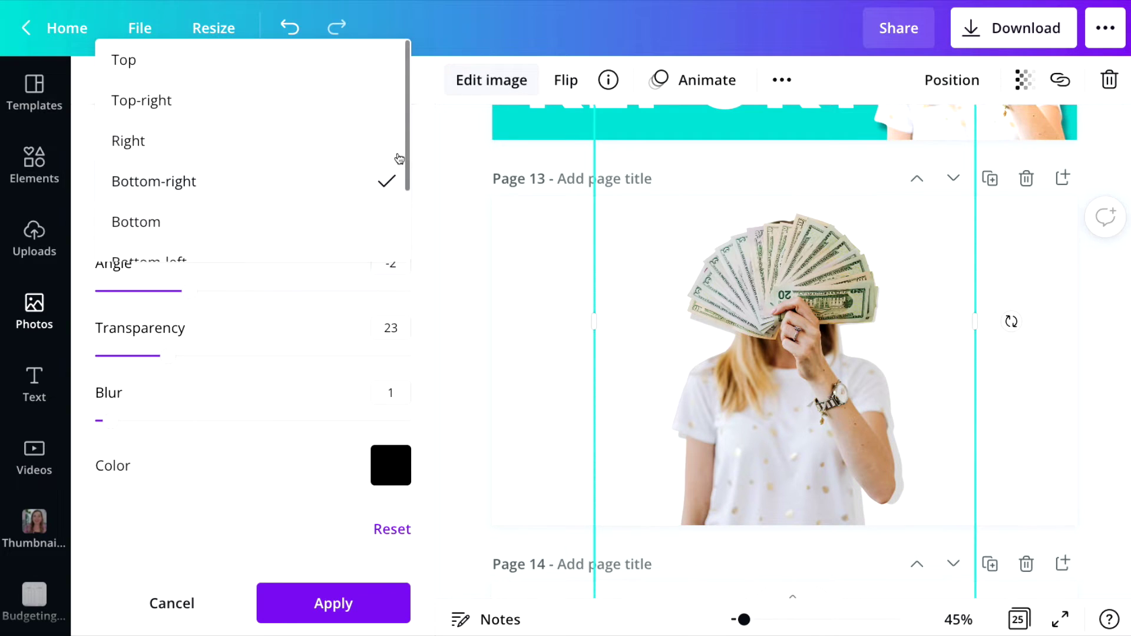
scroll(312, 237, "down", 2)
left_click(250, 164)
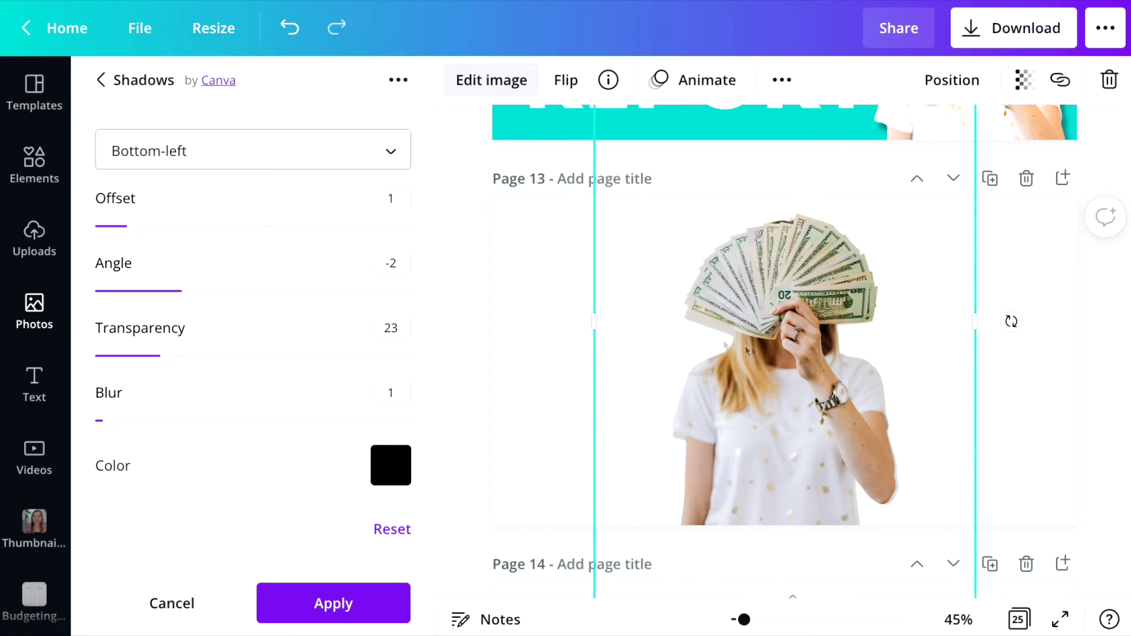
left_click(399, 149)
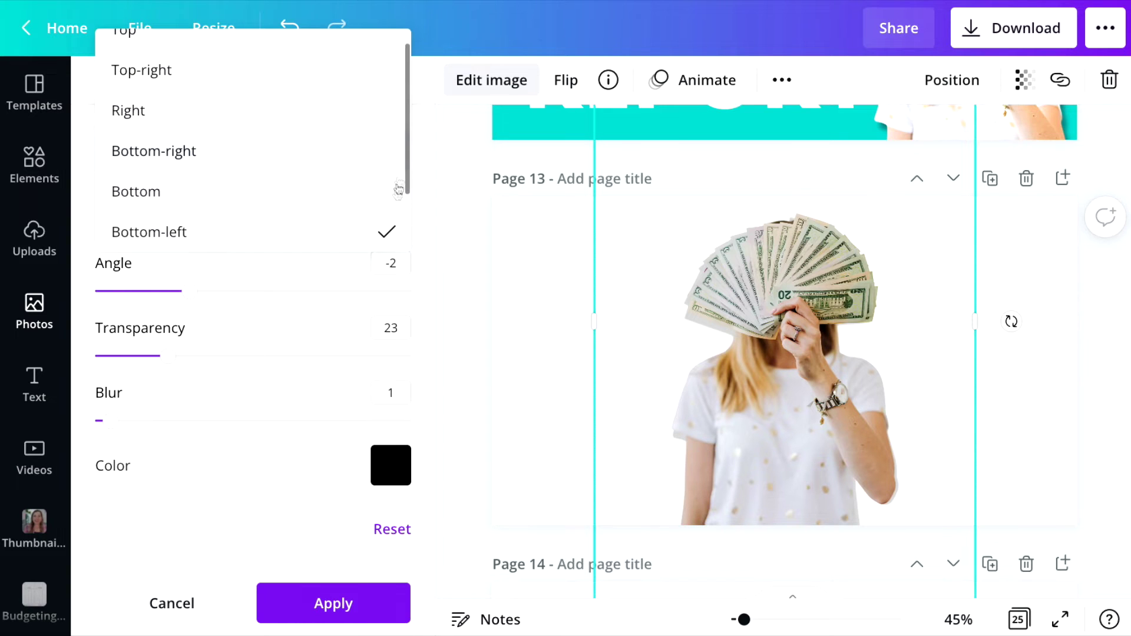
left_click(361, 232)
left_click(377, 151)
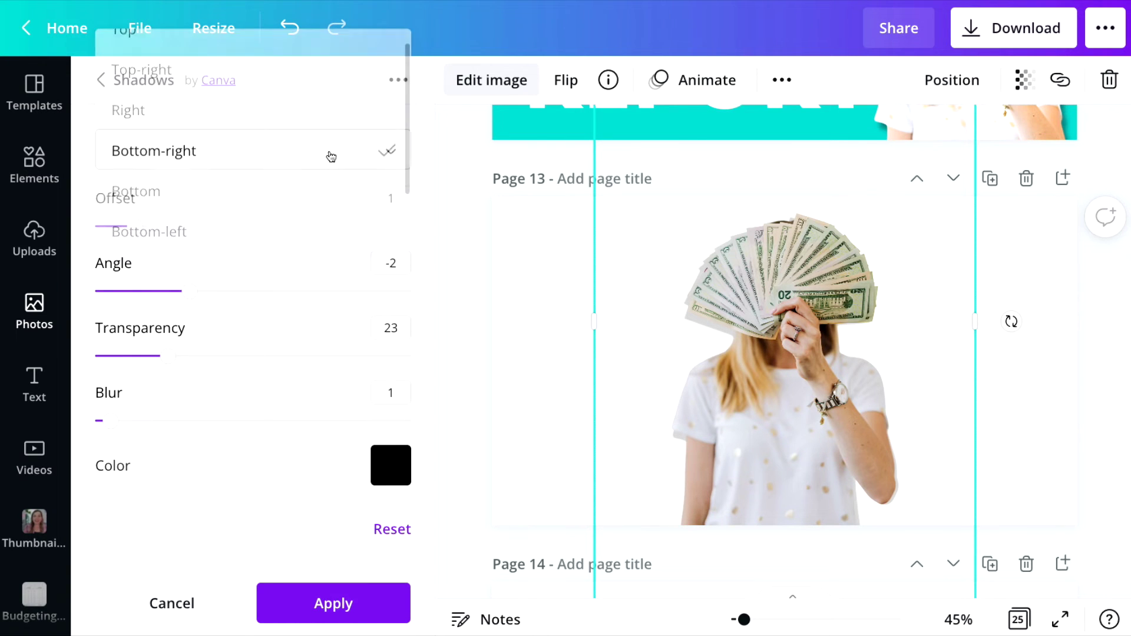
left_click(328, 152)
left_click(346, 601)
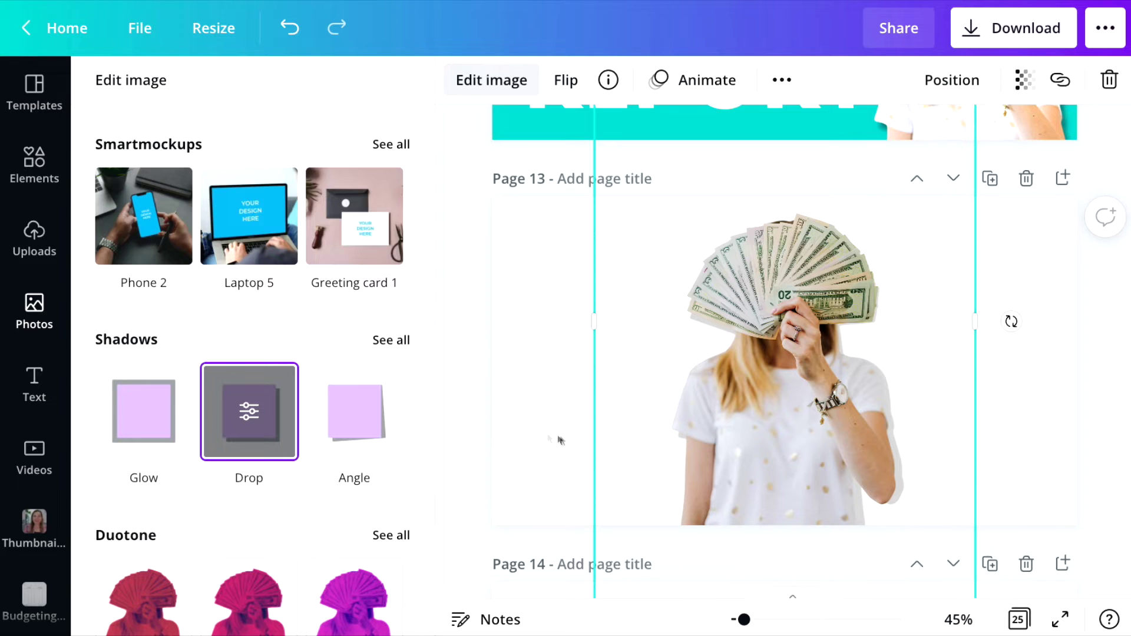
Step: Reopen the woman photo's full shadow list and preview the Angle shadow on it
key("Escape")
left_click(508, 437)
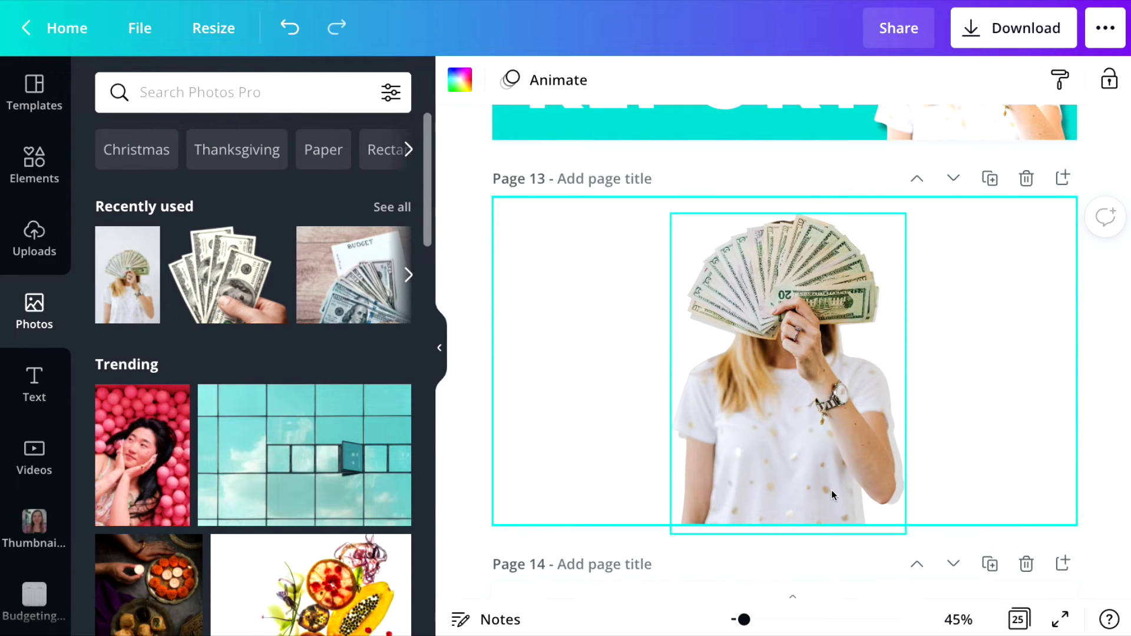
double_click(793, 432)
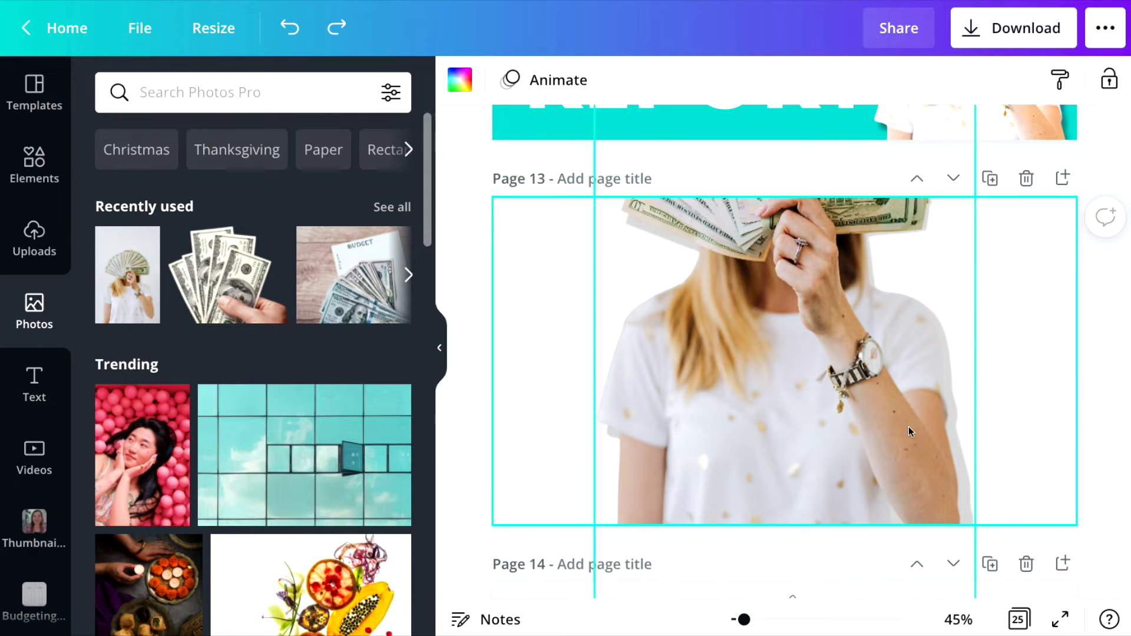
scroll(188, 397, "down", 15)
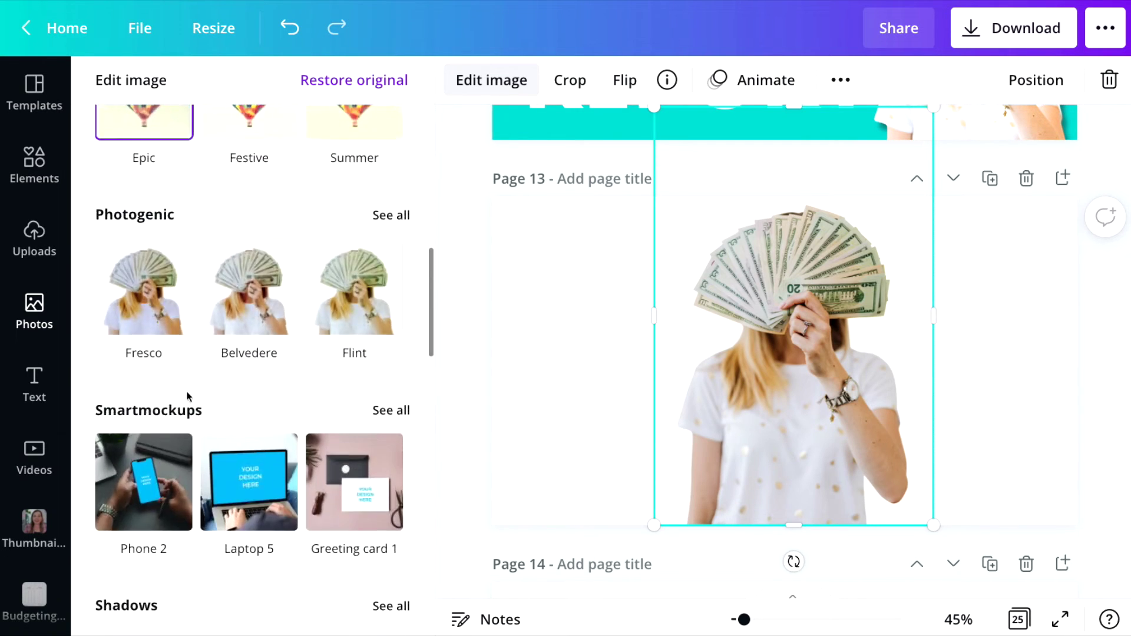
left_click(391, 407)
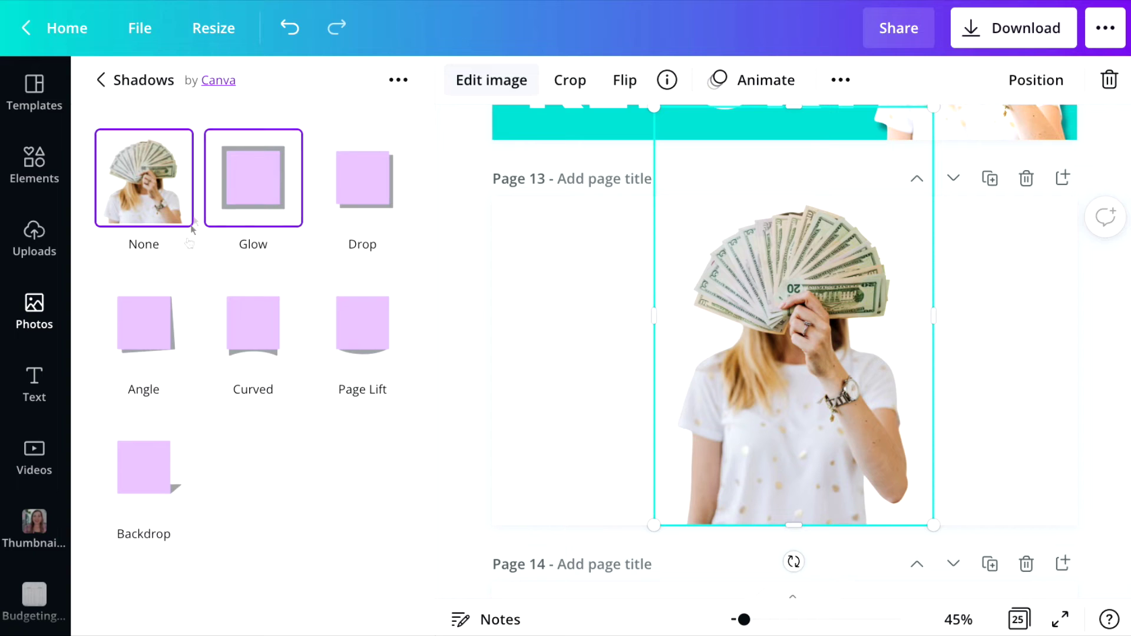
left_click(134, 346)
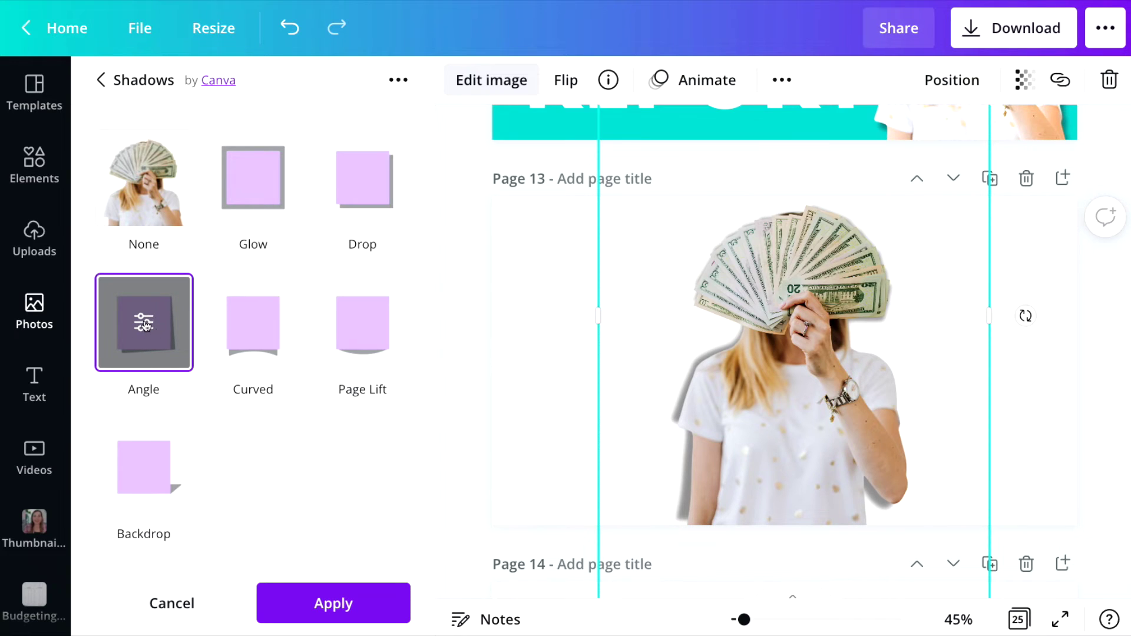
Step: Lower the Angle shadow's angle to -1 and make it slightly more transparent
left_click(145, 324)
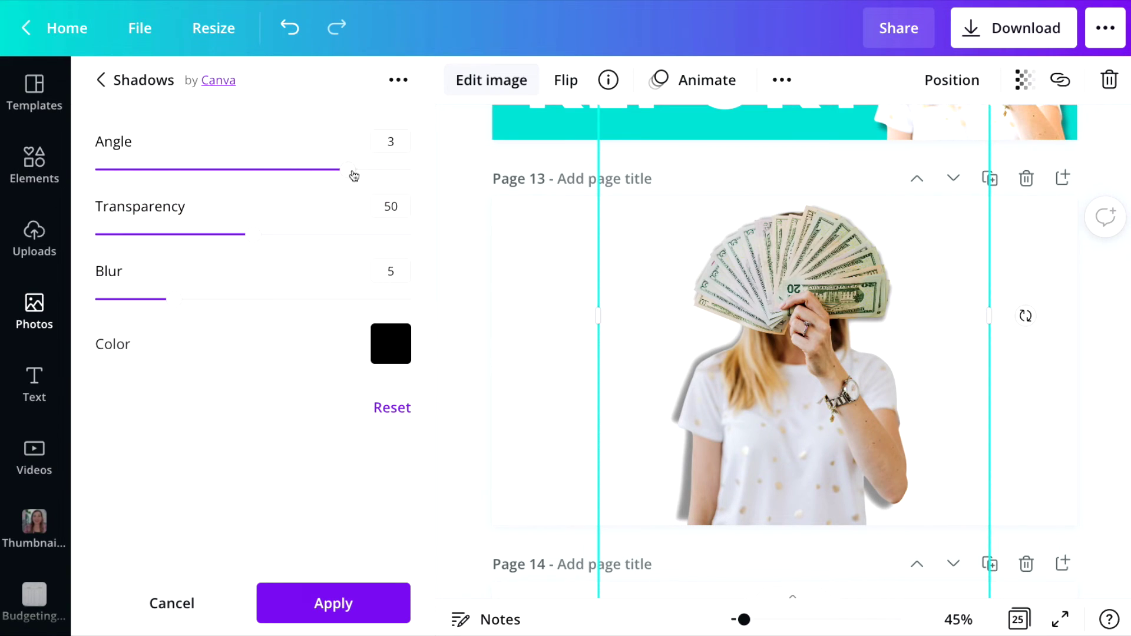
left_click_drag(353, 170, 223, 170)
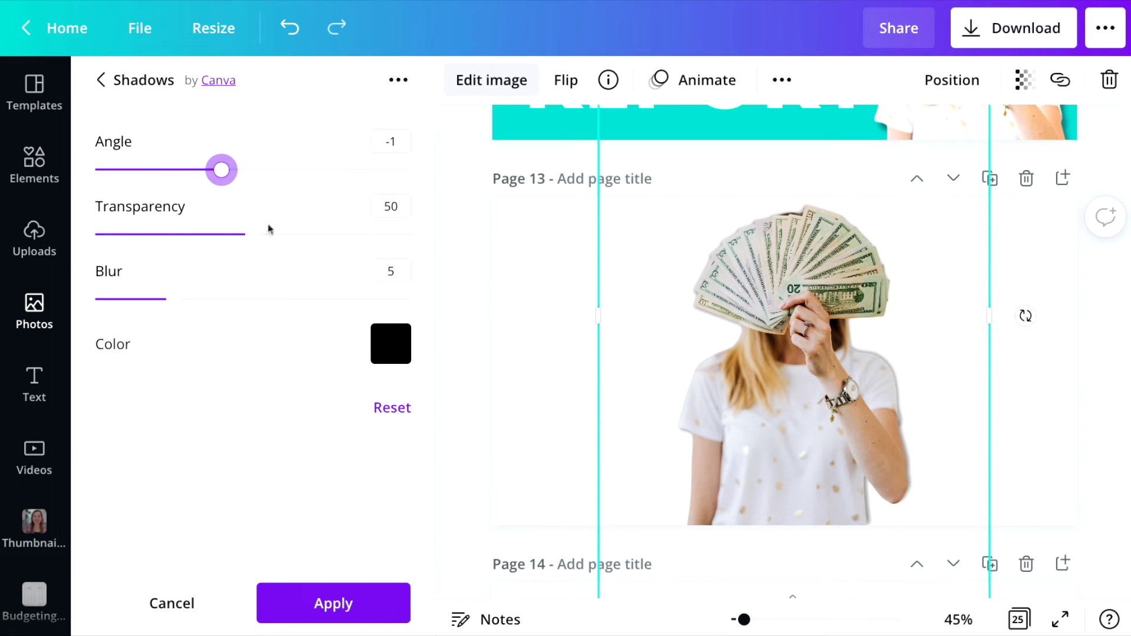
mouse_move(268, 230)
left_mouse_down()
mouse_move(381, 234)
mouse_move(272, 234)
left_mouse_up()
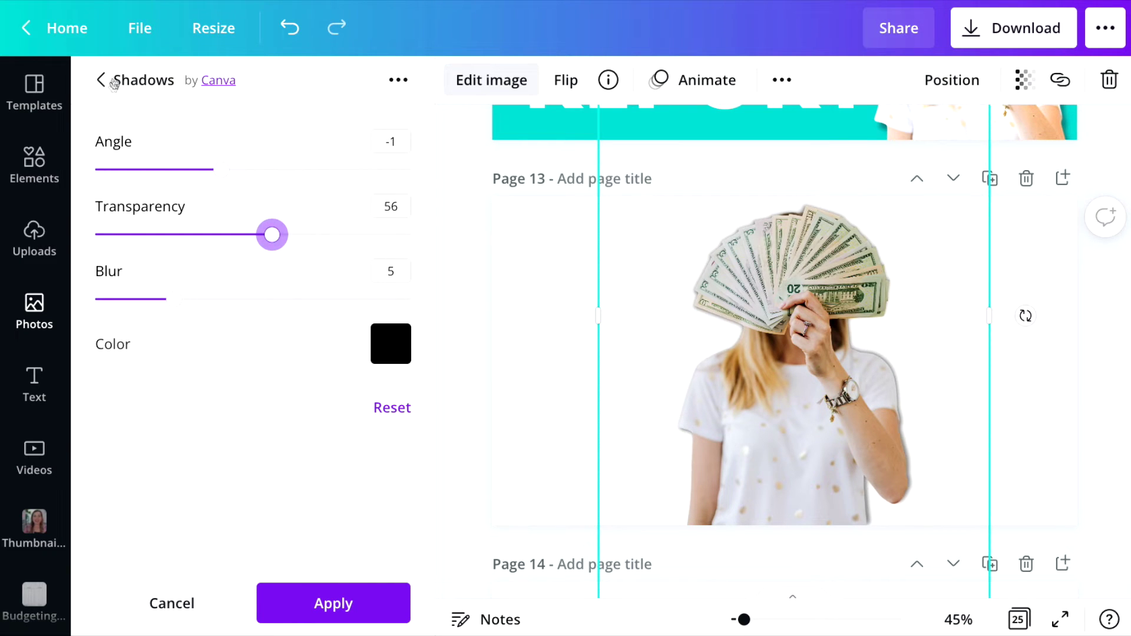
left_click(109, 81)
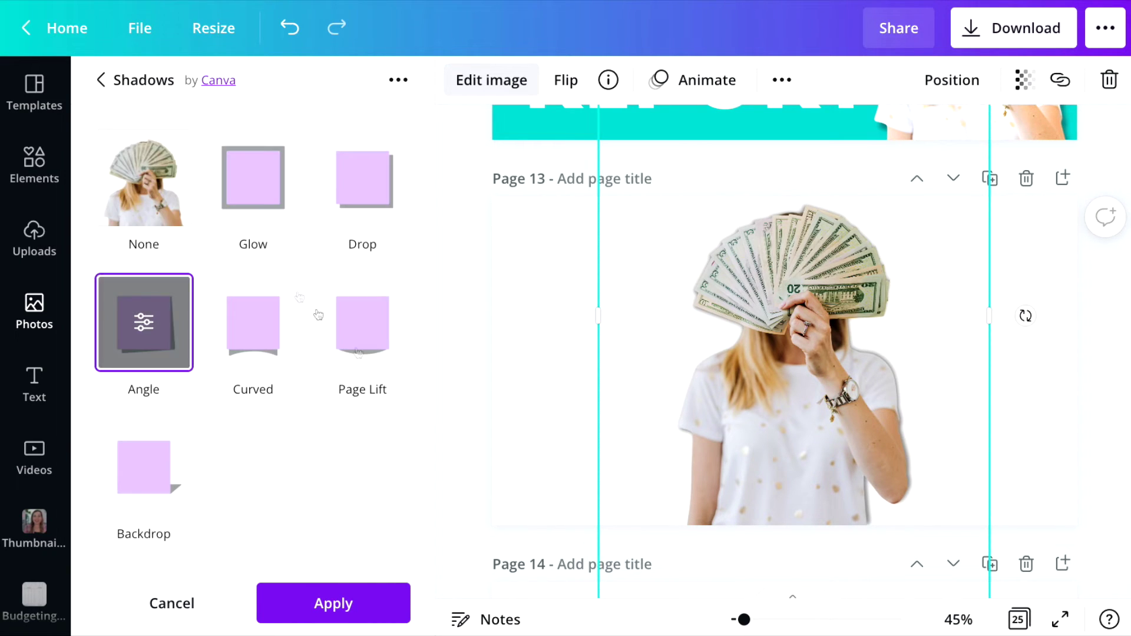
Step: Try Curved and Page Lift (transparency ~74), then apply Backdrop and shift the photo left
left_click(251, 323)
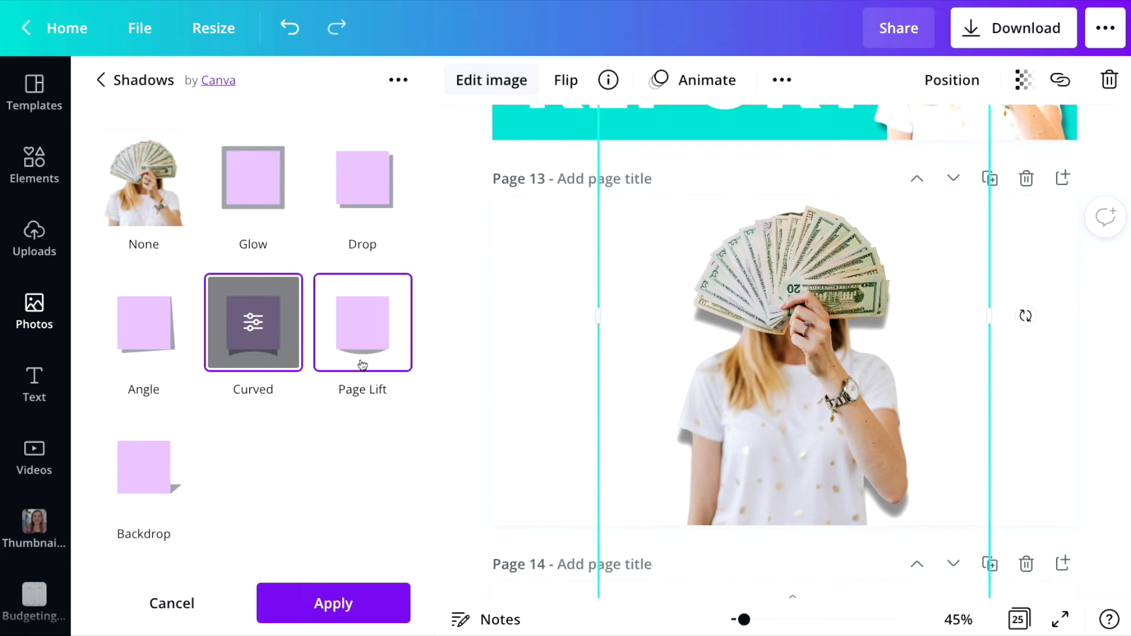
left_click(363, 337)
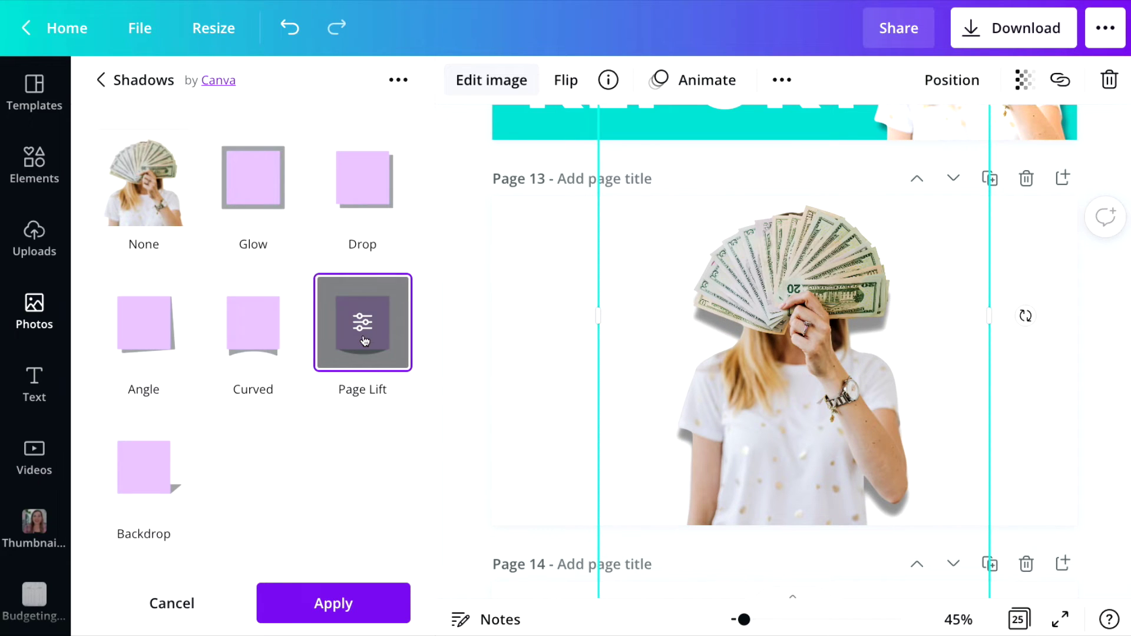
left_click(364, 339)
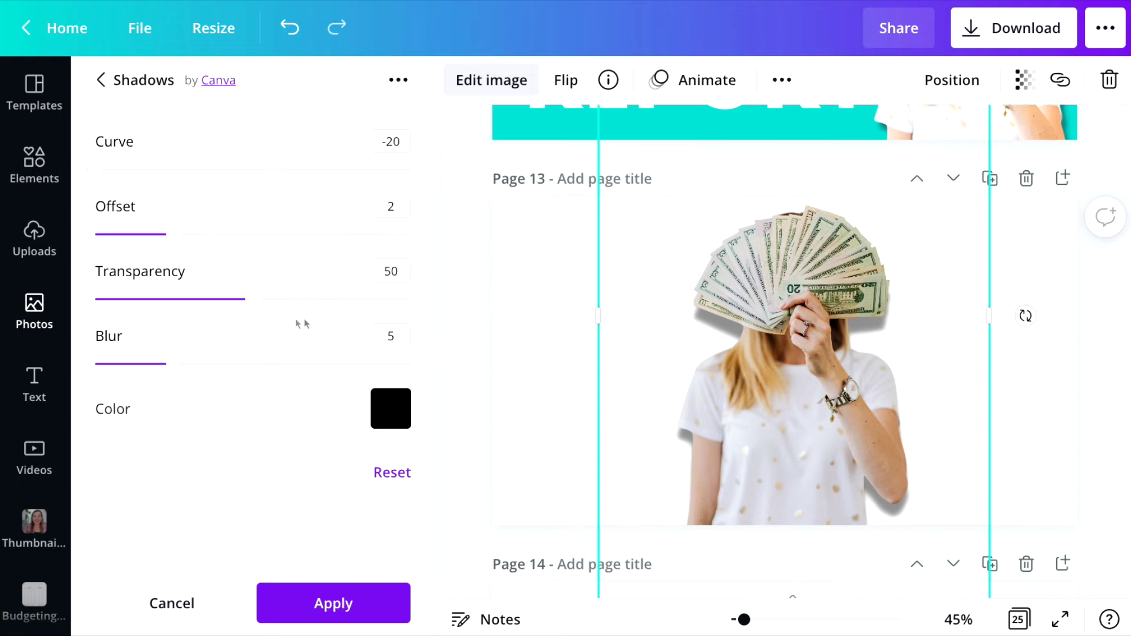
left_click_drag(253, 304, 177, 298)
left_click(250, 298)
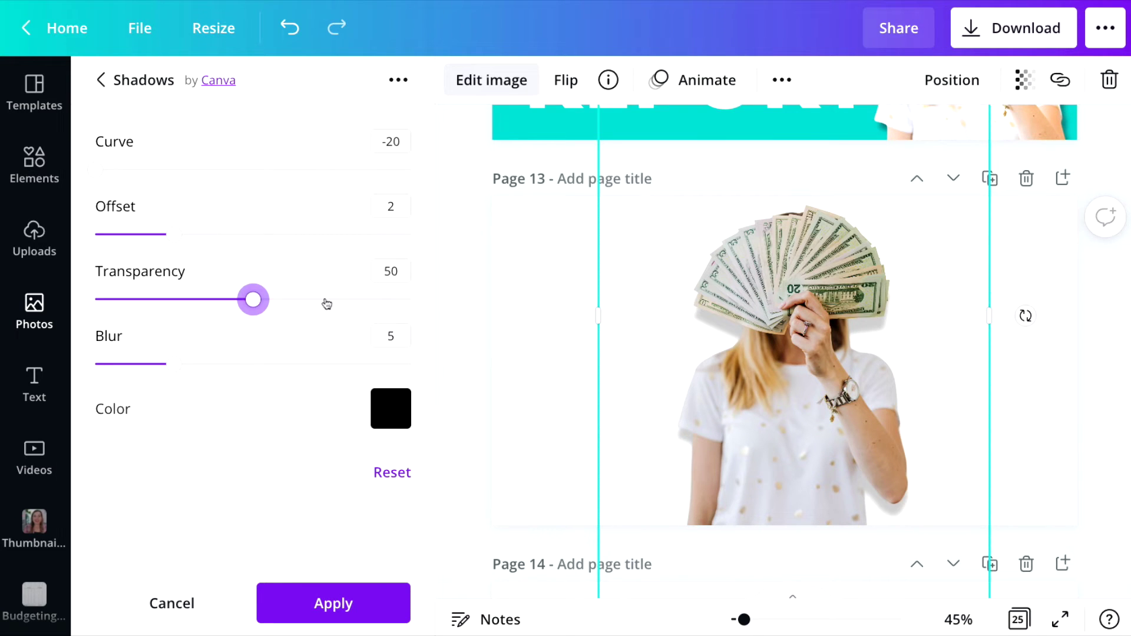
left_click(330, 301)
left_click(105, 81)
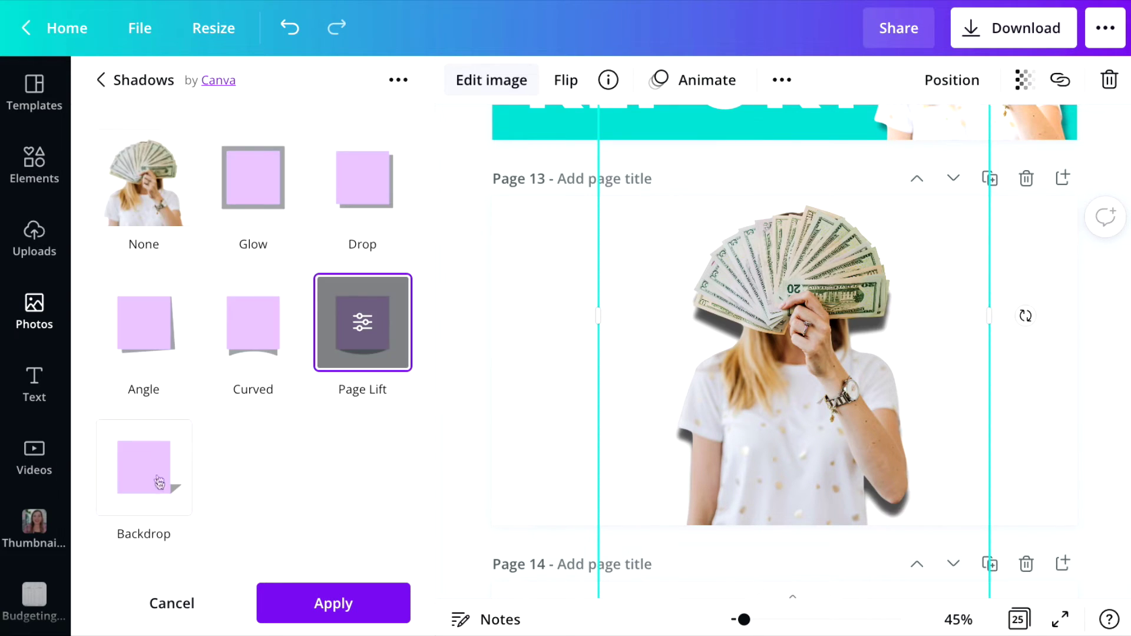
left_click(146, 484)
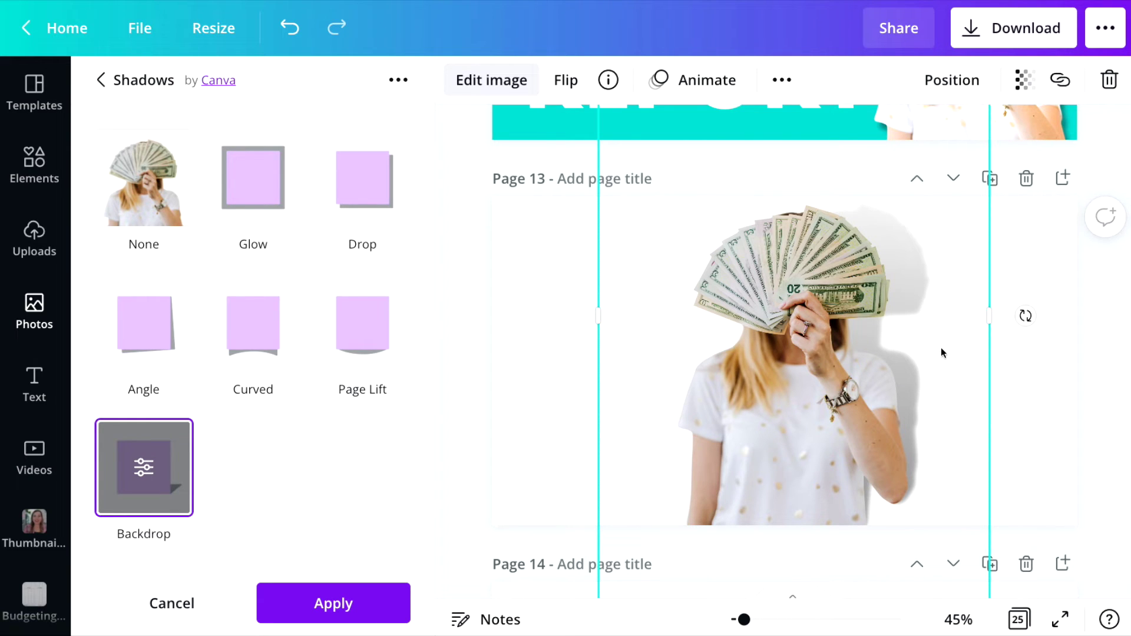
left_click_drag(942, 353, 761, 352)
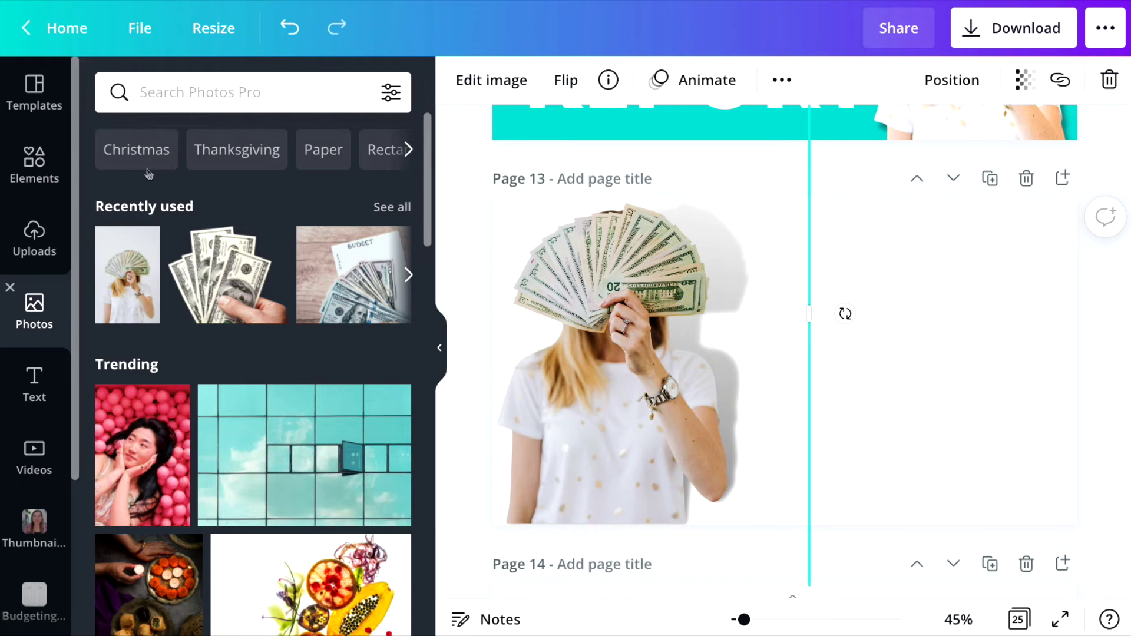
Step: Search Photos for 'book' and place the stacked-books photo on the right of Page 13
left_click(197, 98)
type("book")
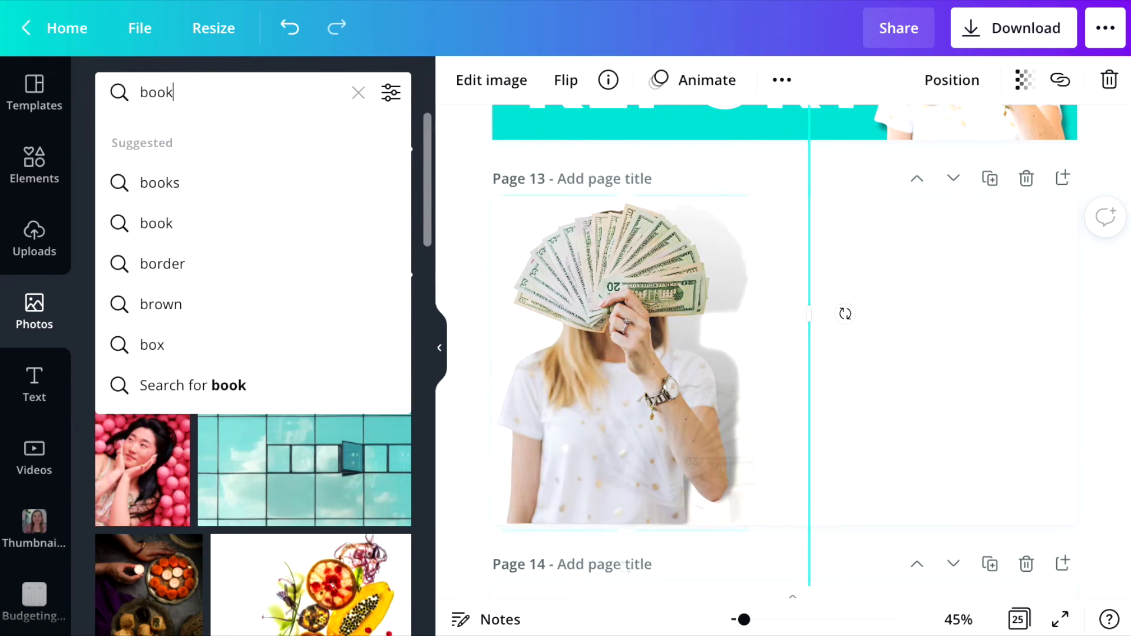
key("Return")
left_click_drag(179, 190, 918, 373)
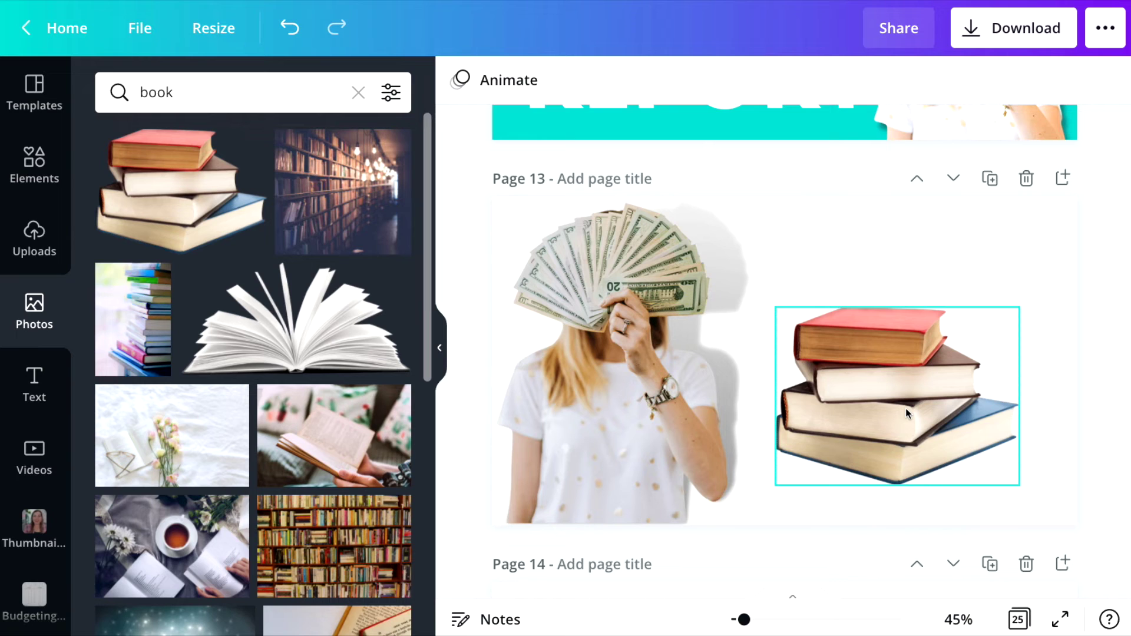
left_click(960, 434)
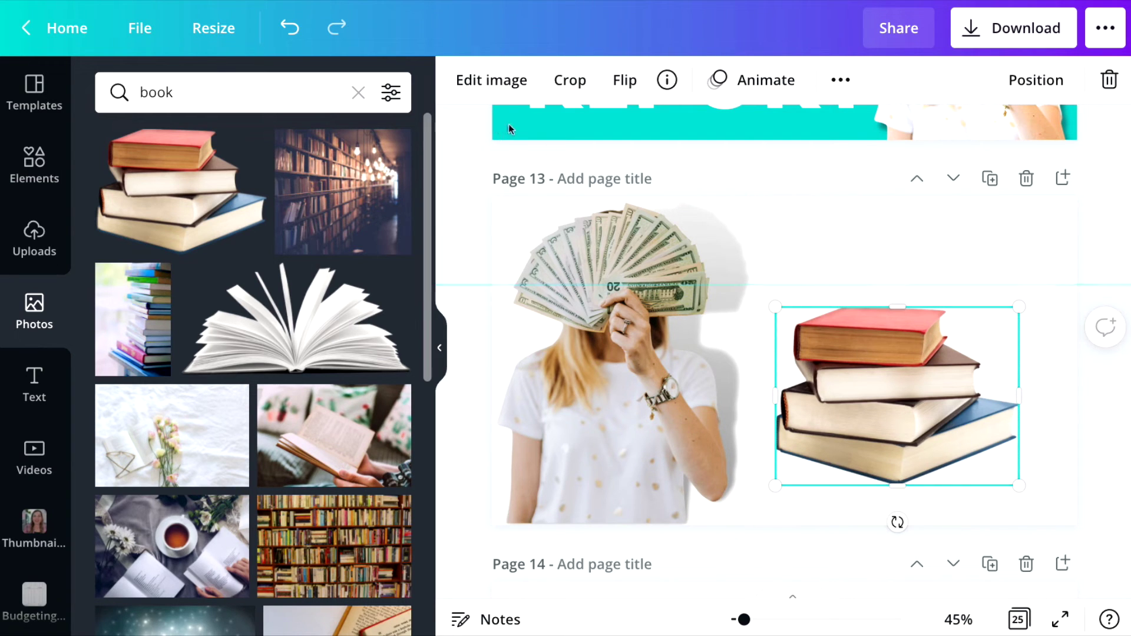
Step: Search the books photo's image effects for 'shadow'
left_click(496, 80)
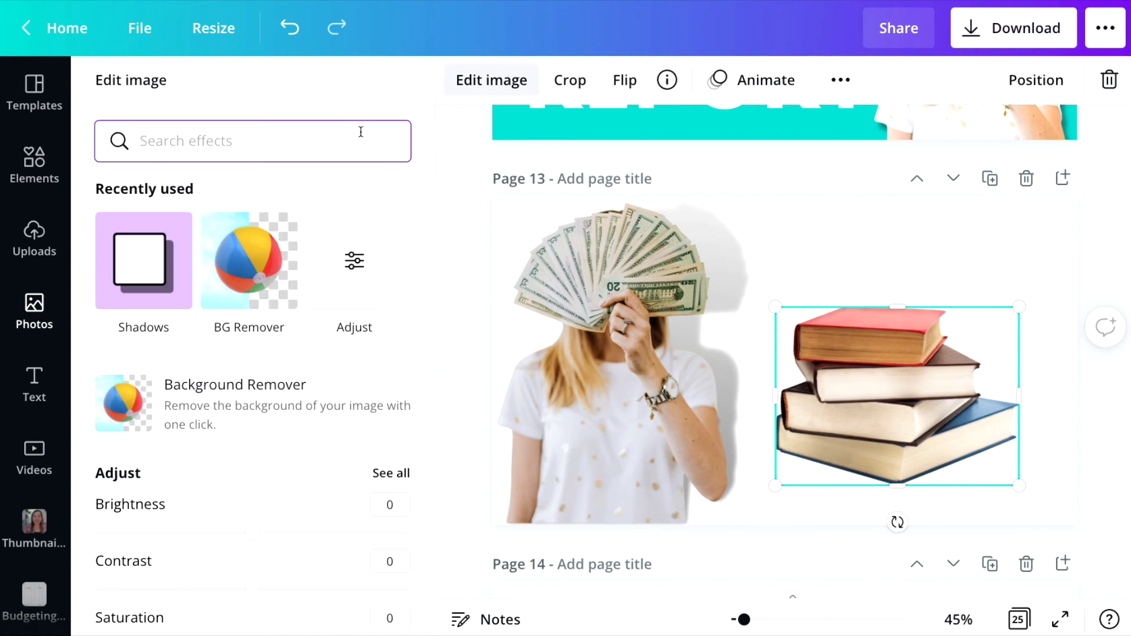
type("shad")
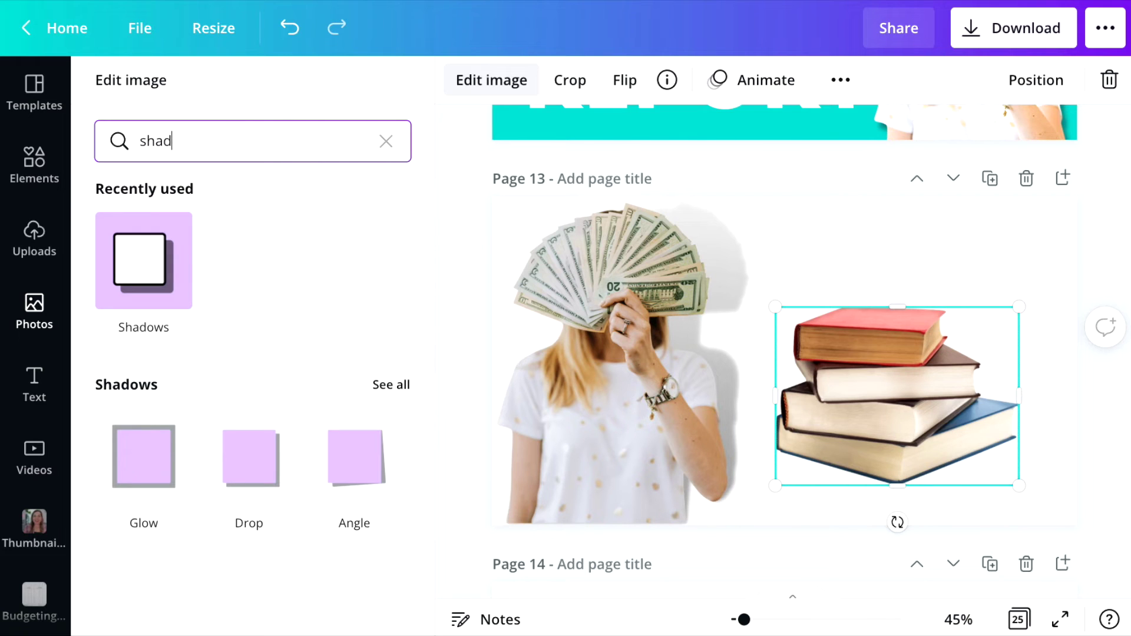
type("ow")
Step: Compare Backdrop, Page Lift and Drop shadows on the books, then settle on Angle
left_click(397, 385)
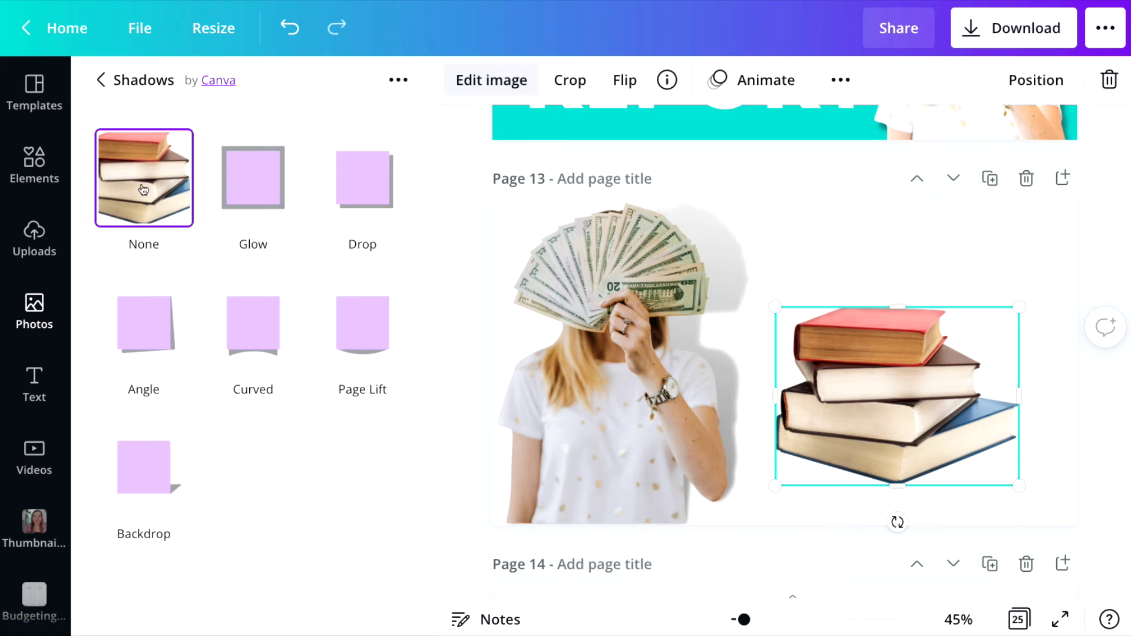
left_click(143, 467)
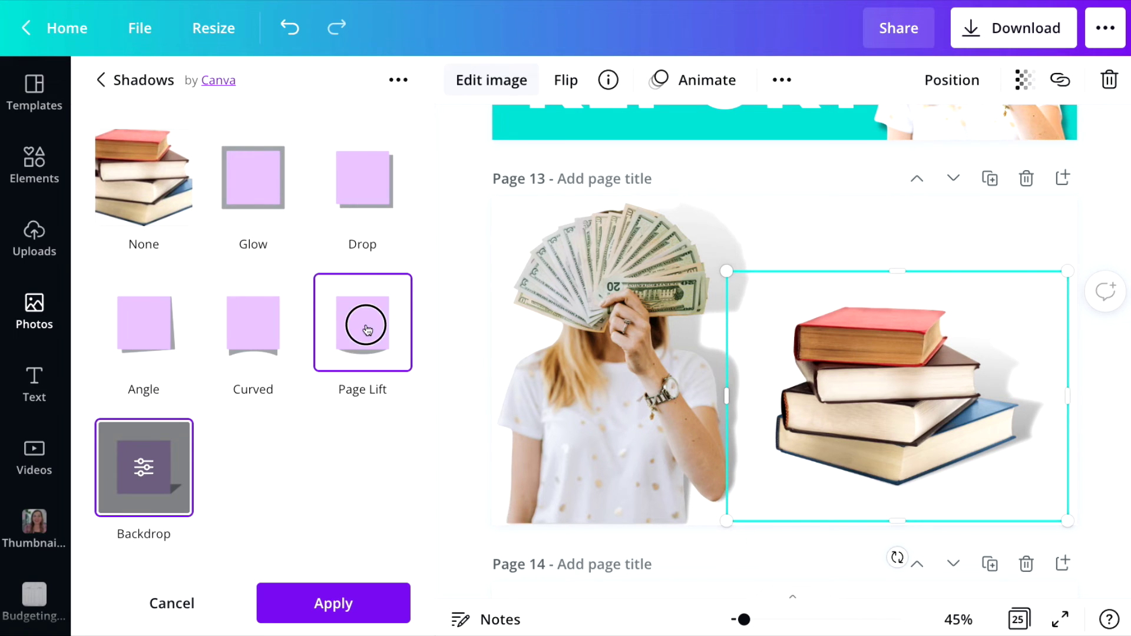
left_click(364, 323)
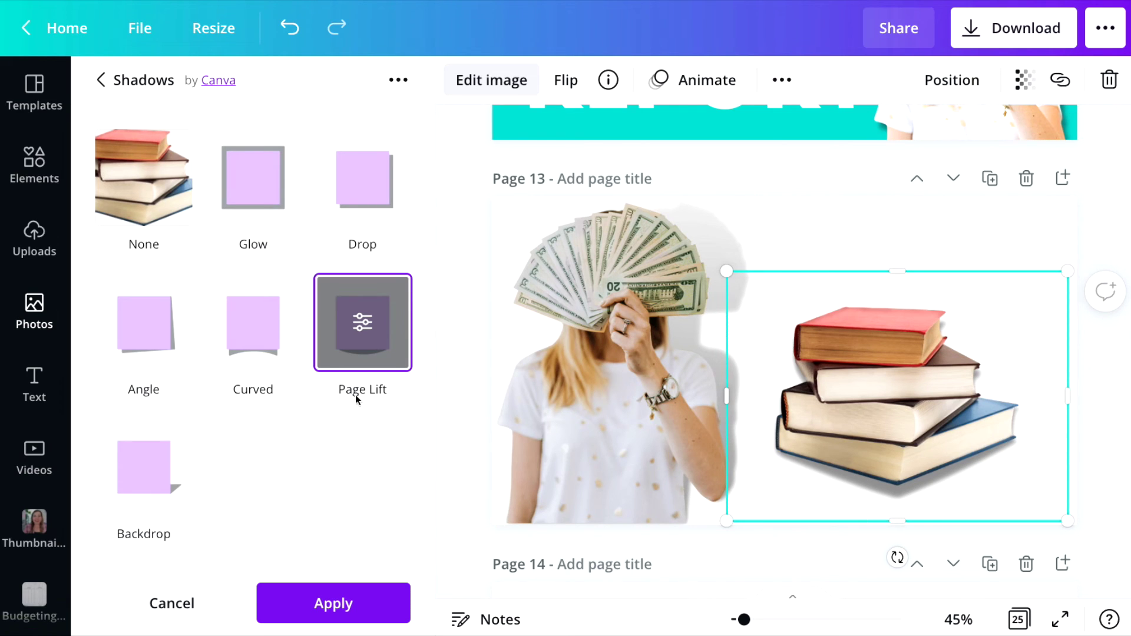
left_click(375, 183)
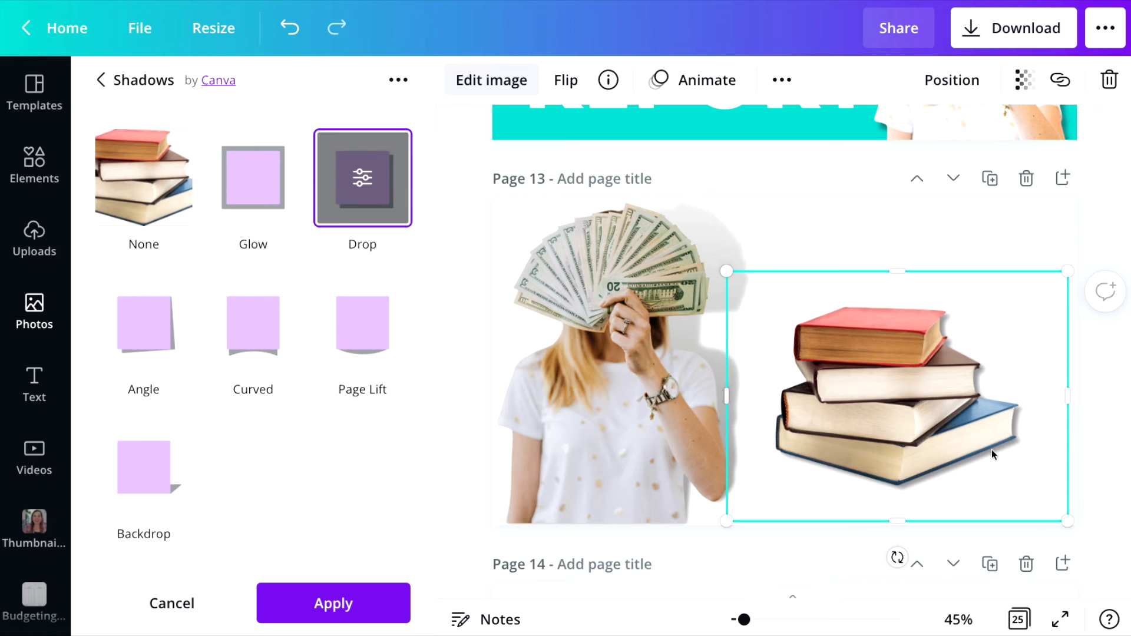
left_click(144, 349)
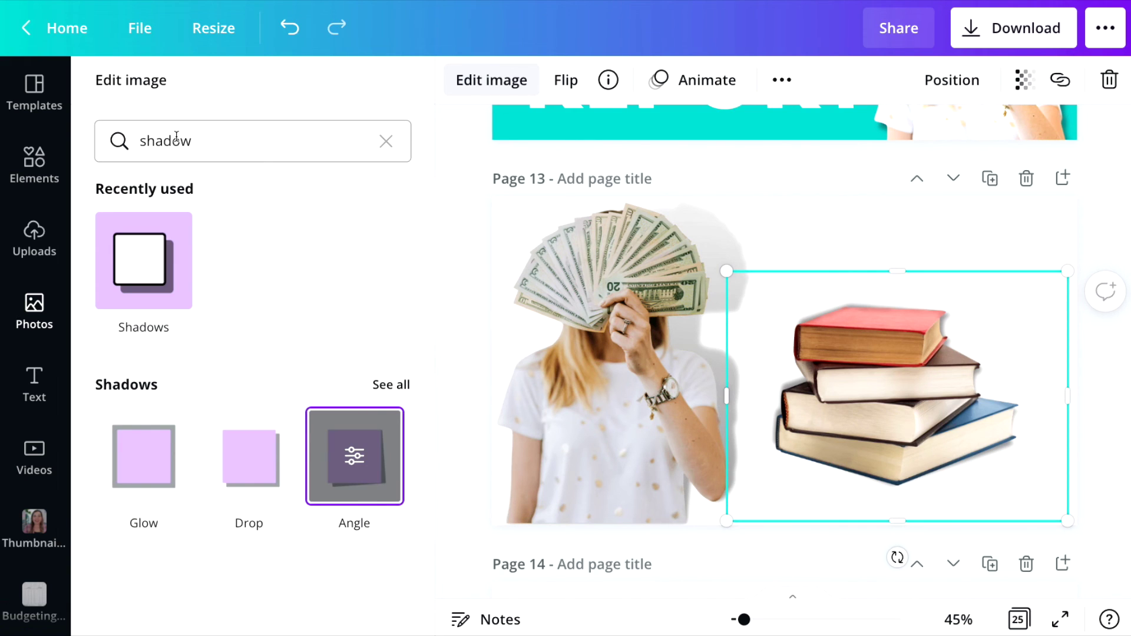
left_click(817, 185)
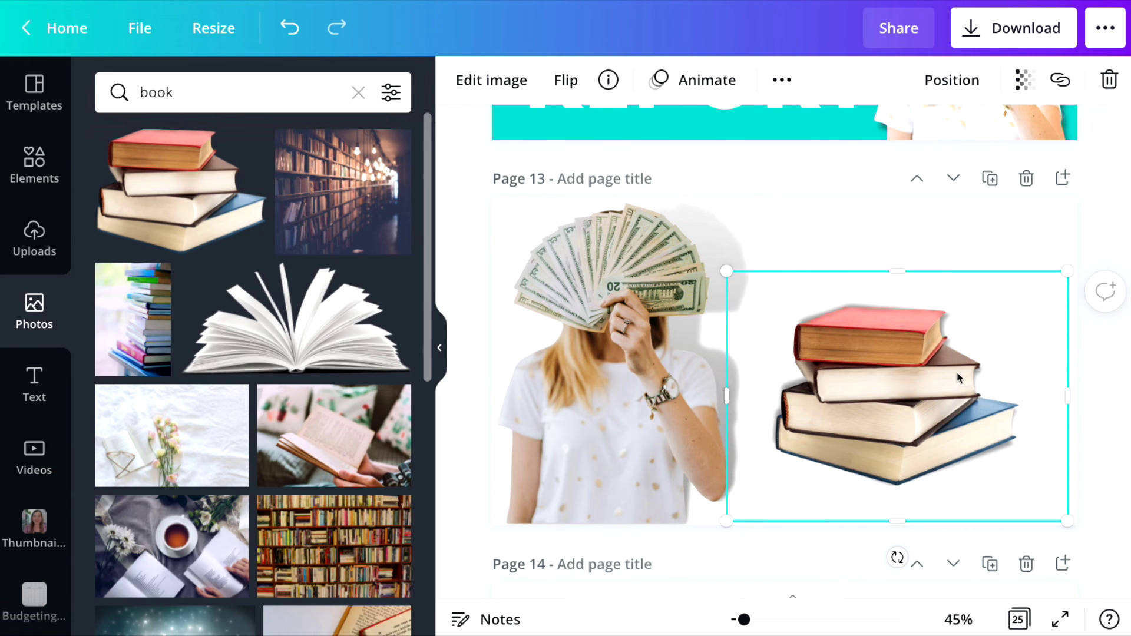
left_click(686, 353)
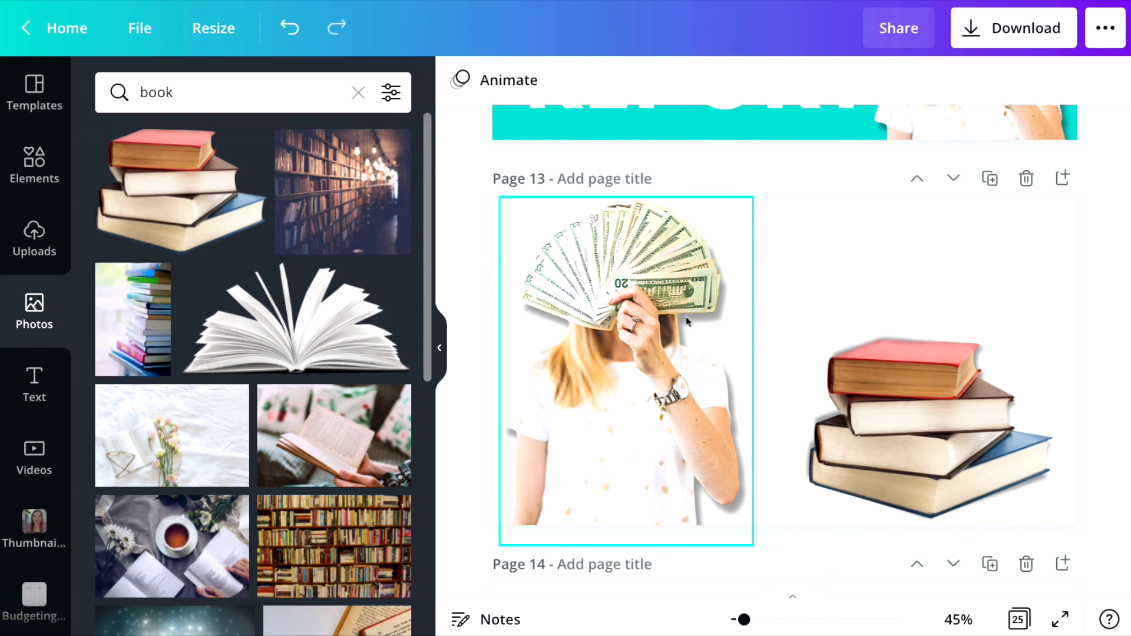
left_click(966, 360)
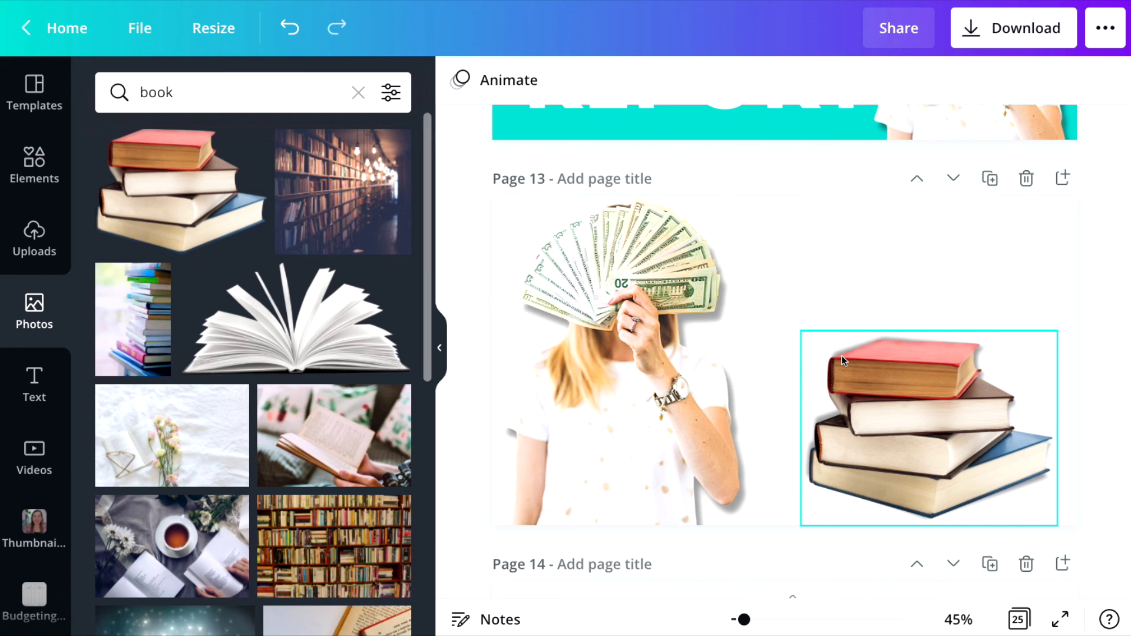
left_click(688, 350)
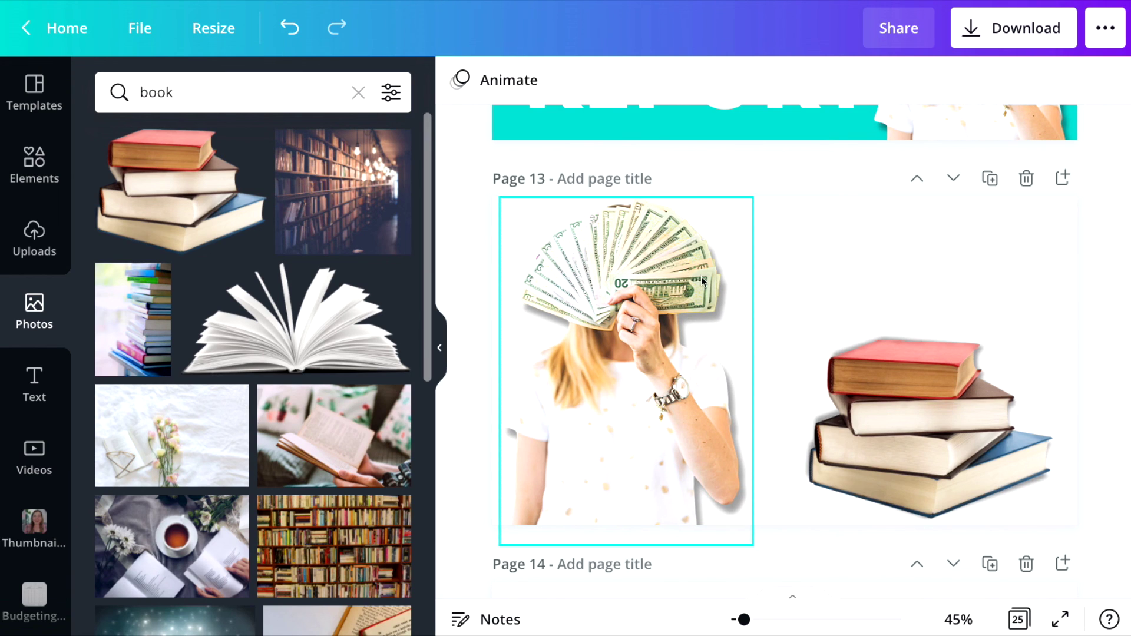
left_click(766, 421)
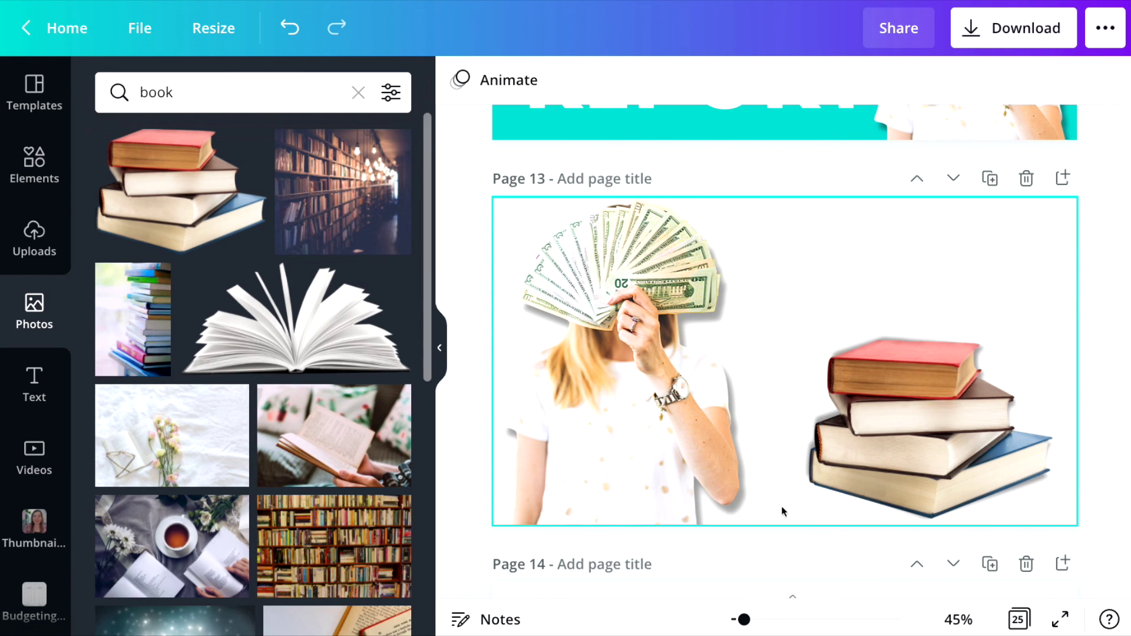